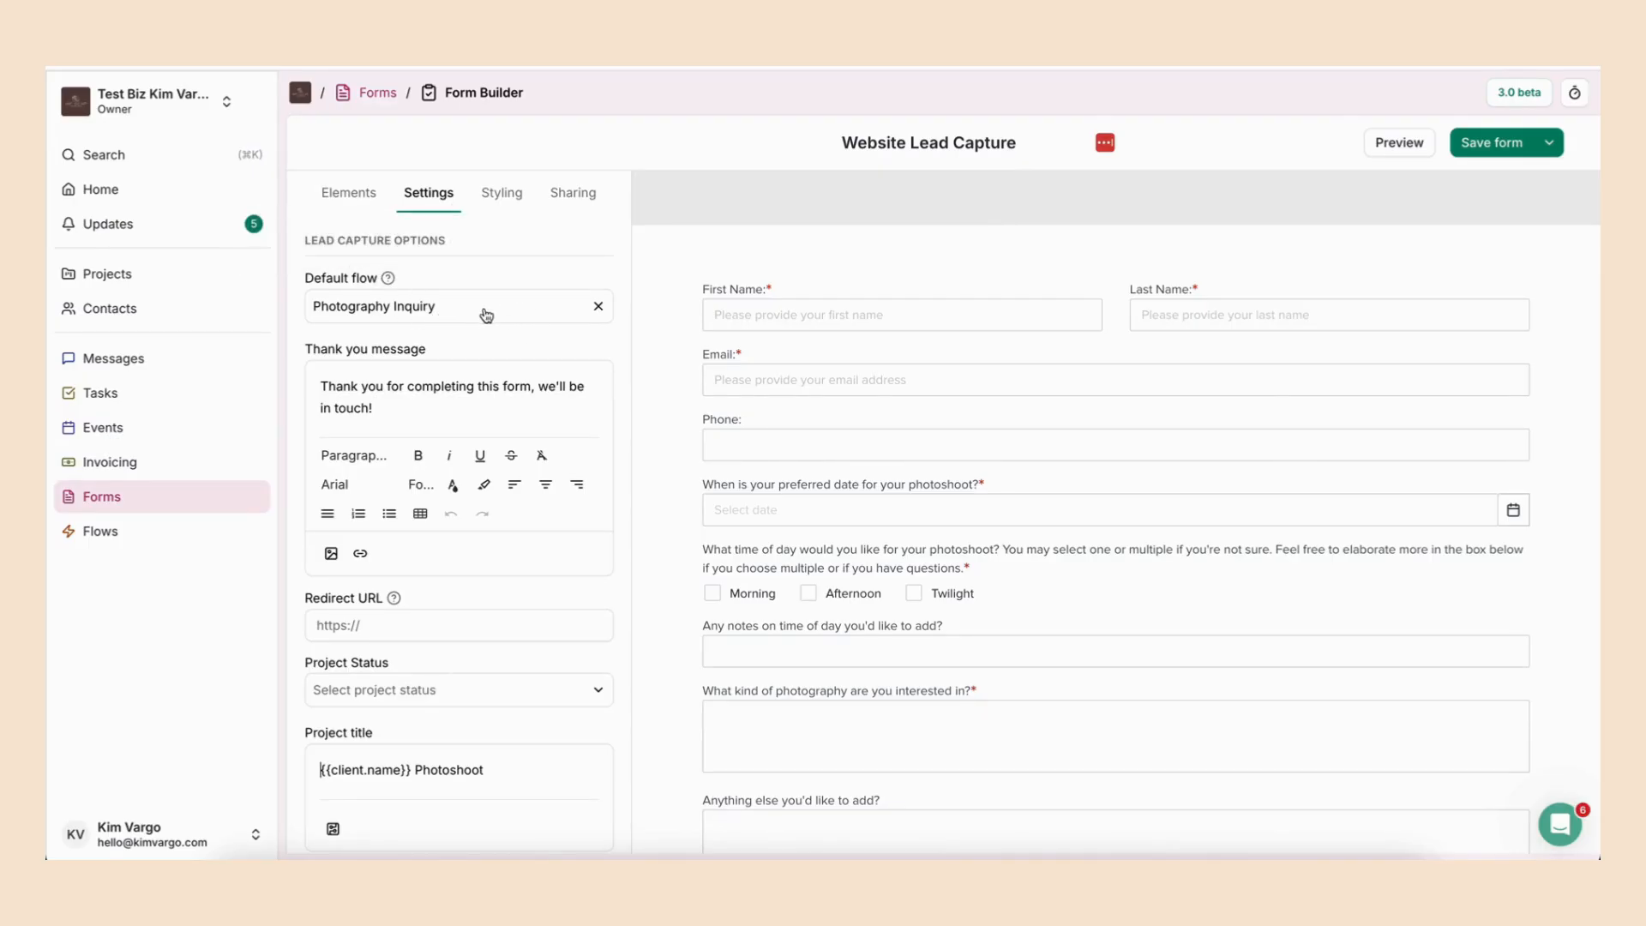
# - Clear the lead capture form's default flow and select Photography Inquiry as the default flow
pyautogui.click(599, 309)
pyautogui.click(461, 314)
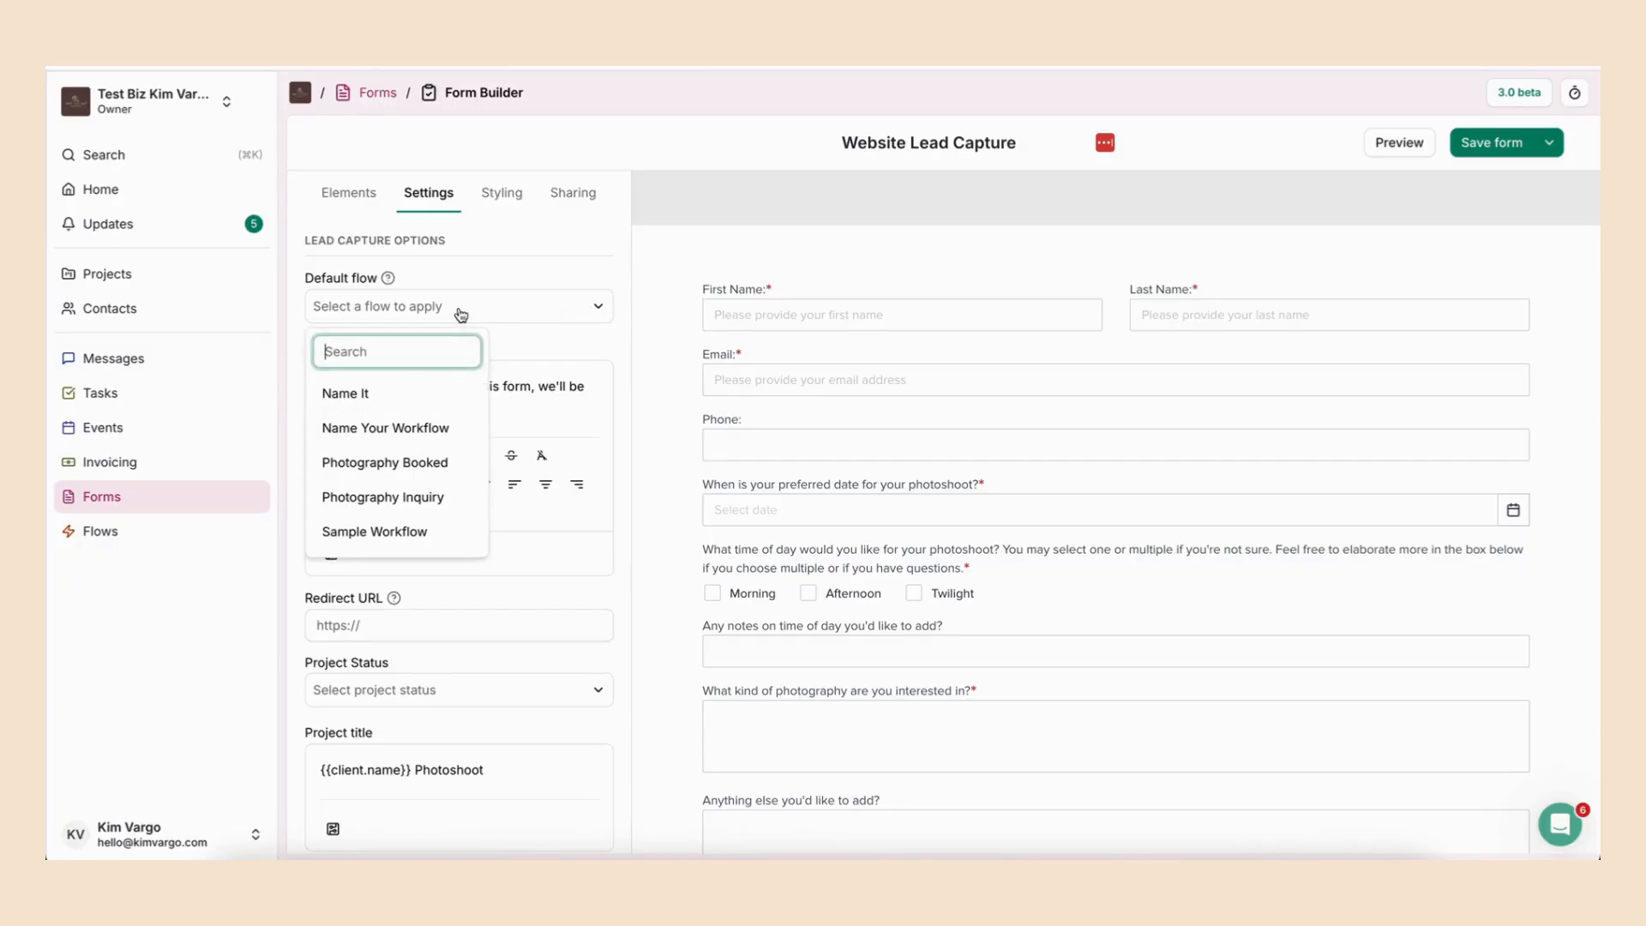
pyautogui.click(414, 501)
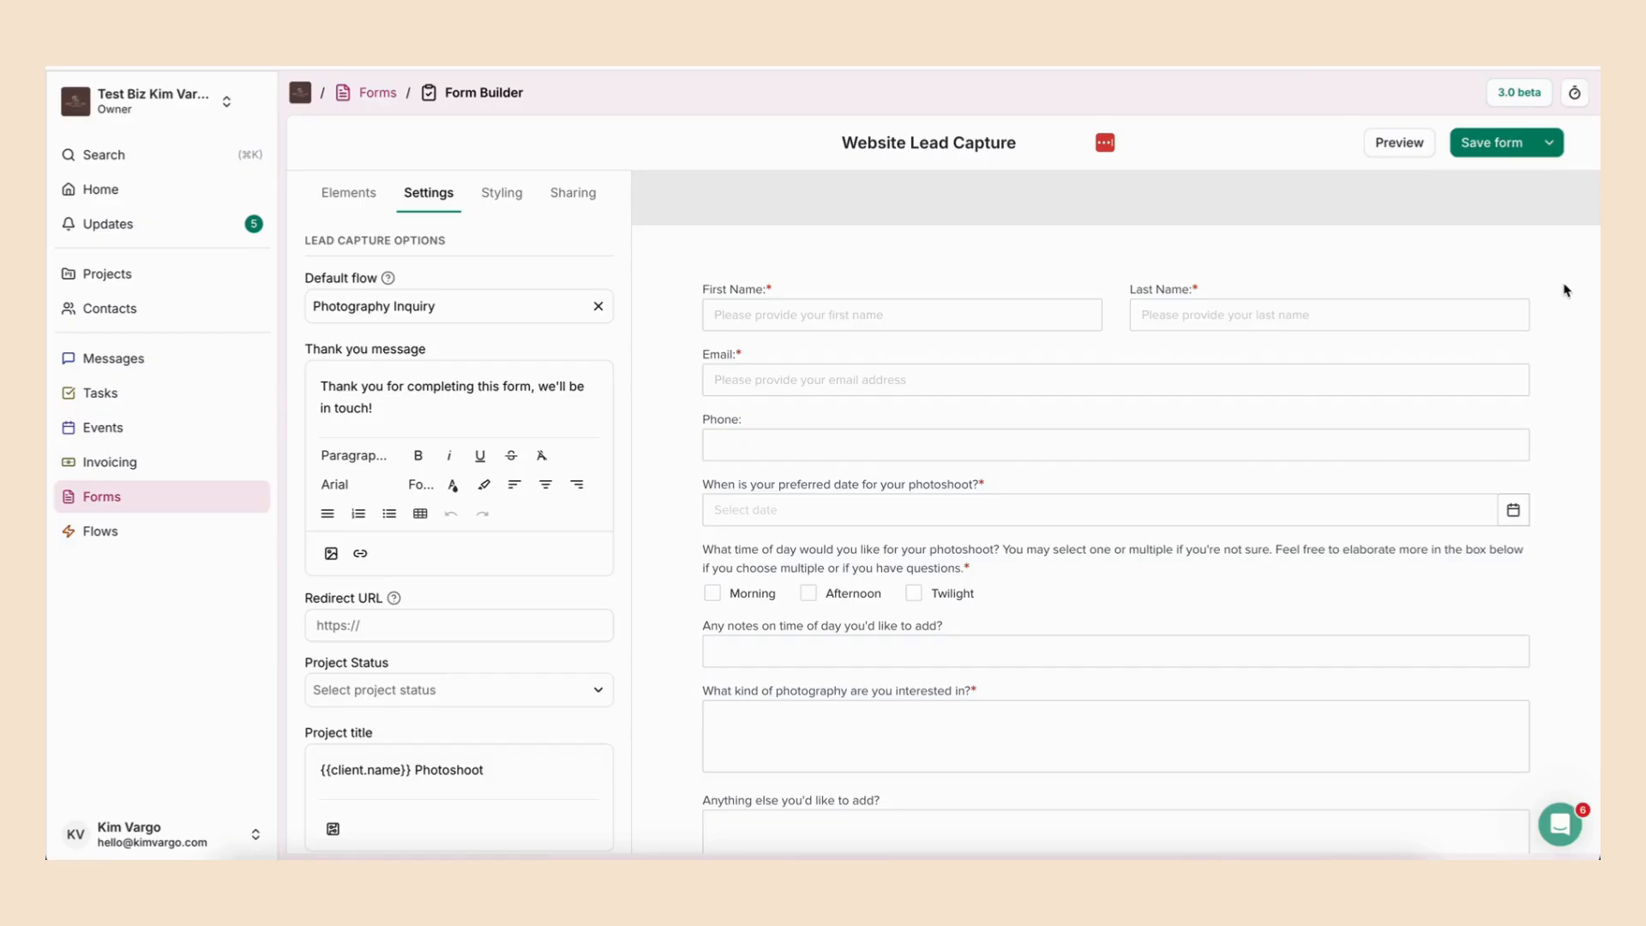
# - Add a Flows dropdown question below the time-of-day checkboxes and make it required
pyautogui.click(363, 202)
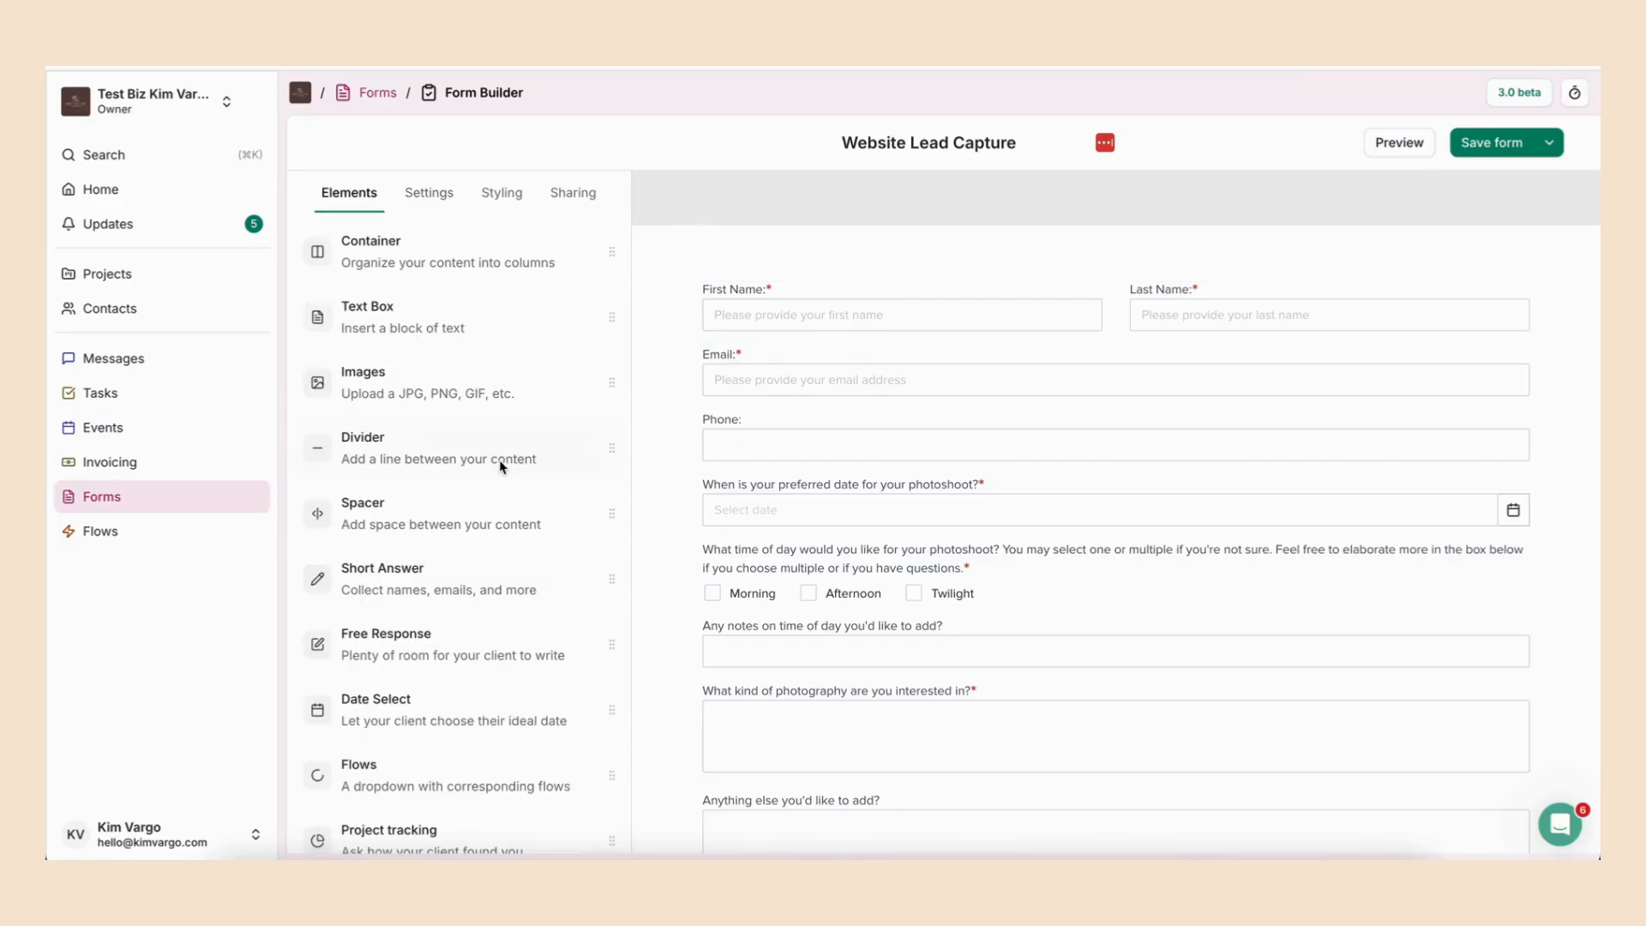
pyautogui.scroll(-3, 502, 466)
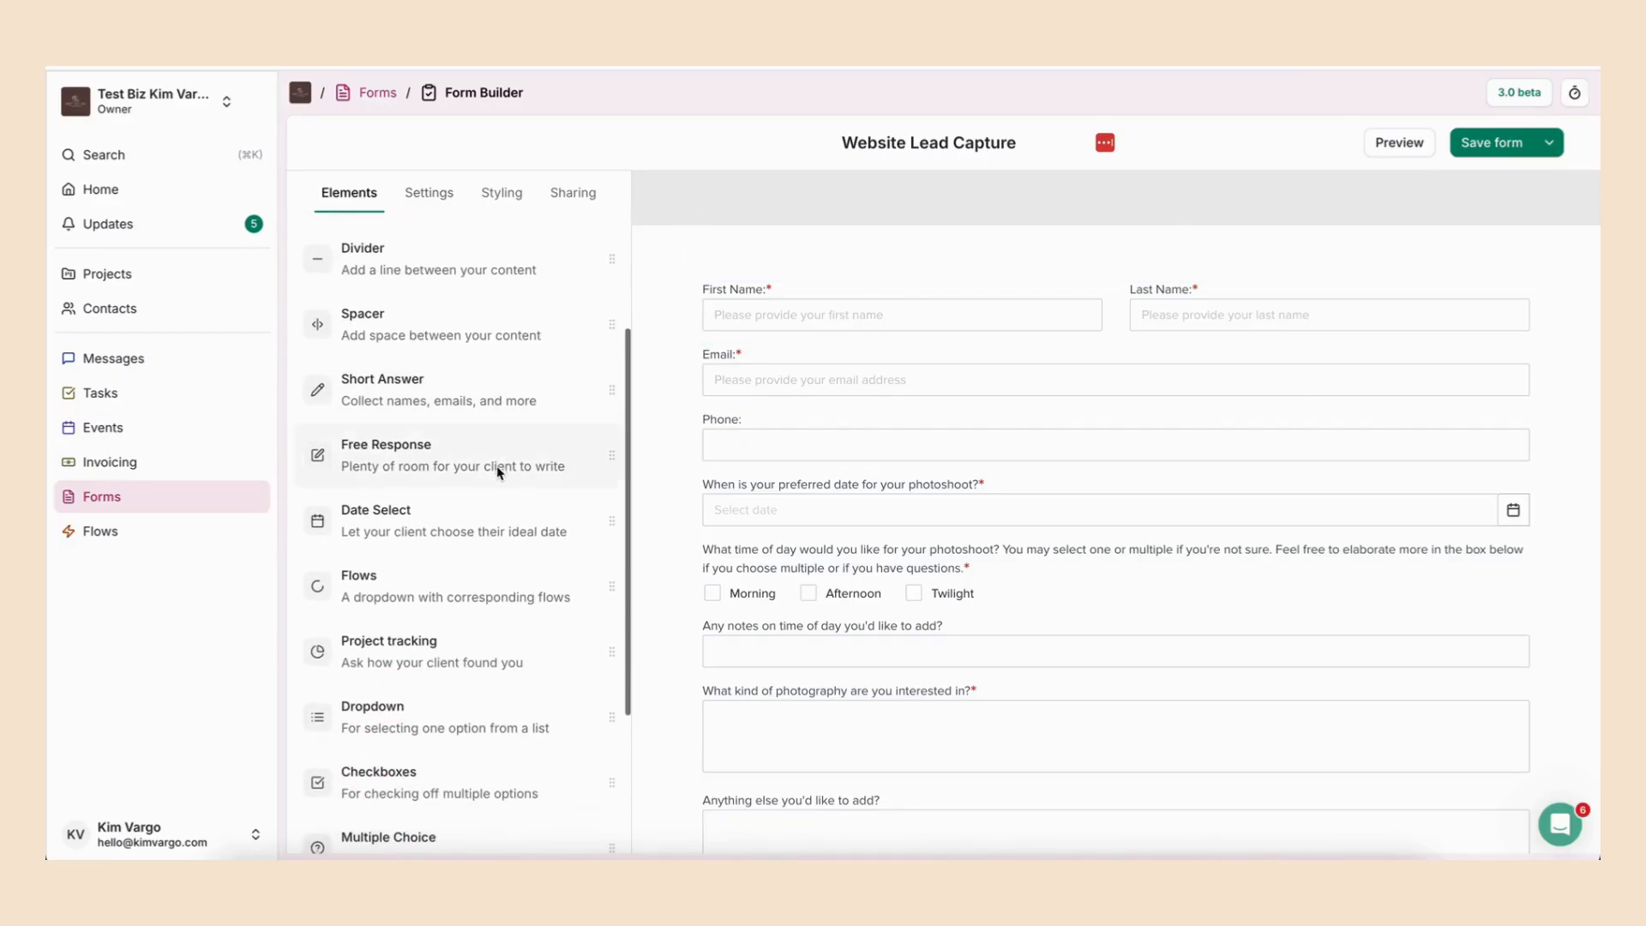
pyautogui.moveTo(470, 588); pyautogui.dragTo(866, 624)
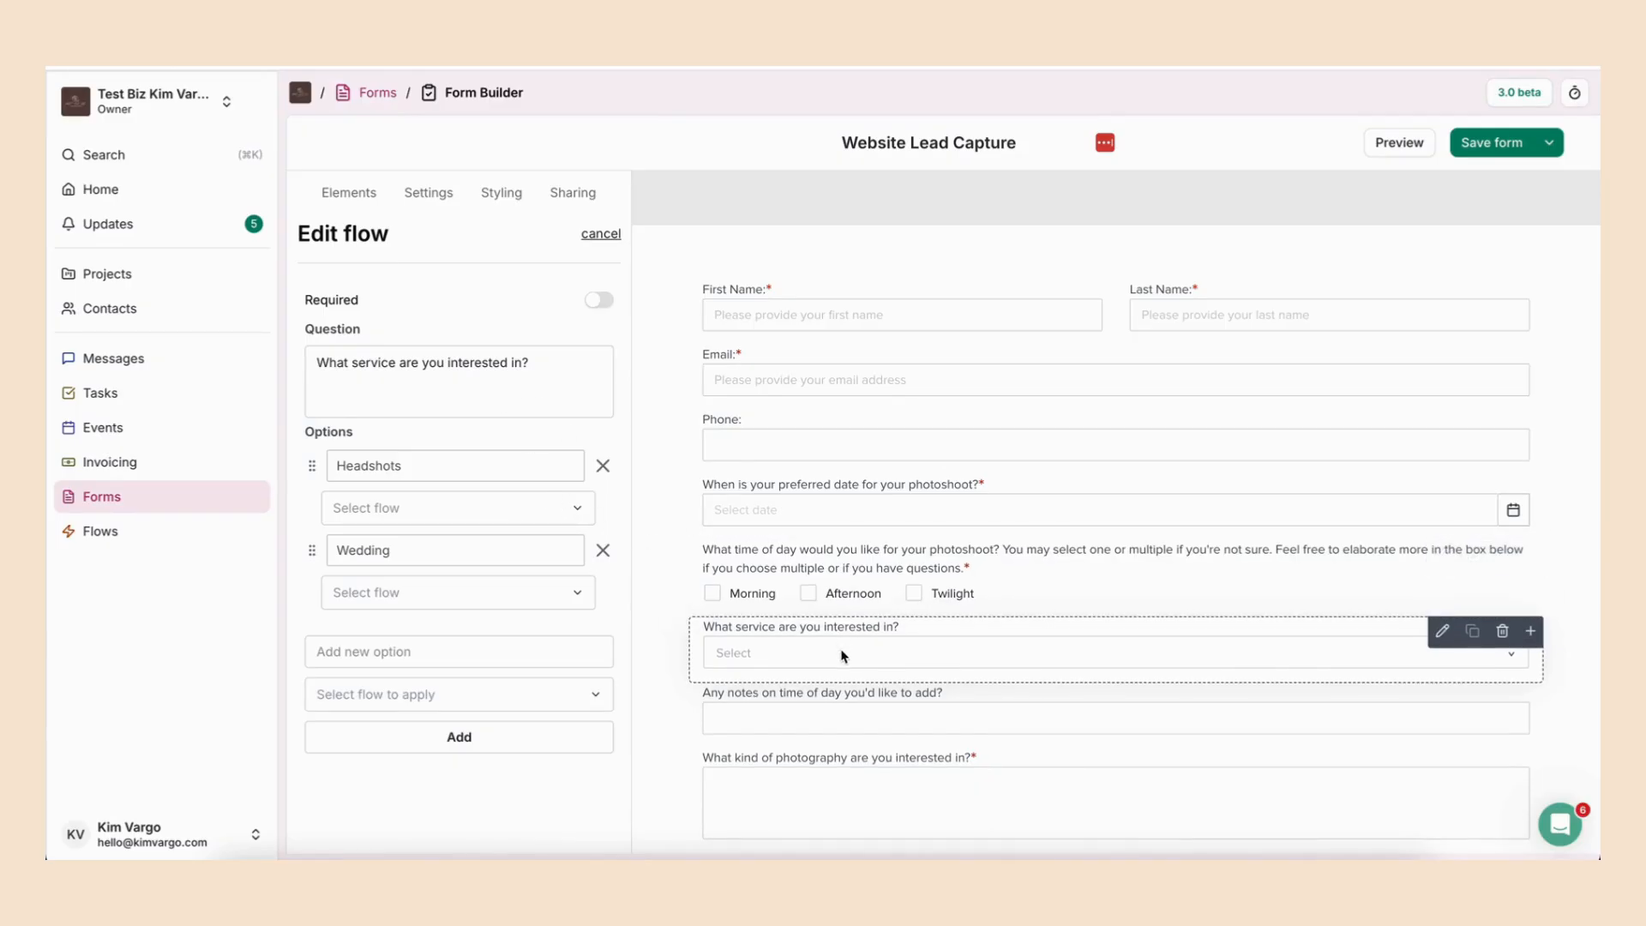
pyautogui.click(598, 302)
# - Assign the Photography Inquiry flow to the Headshots option and Name Your Workflow to the Wedding option
pyautogui.click(433, 508)
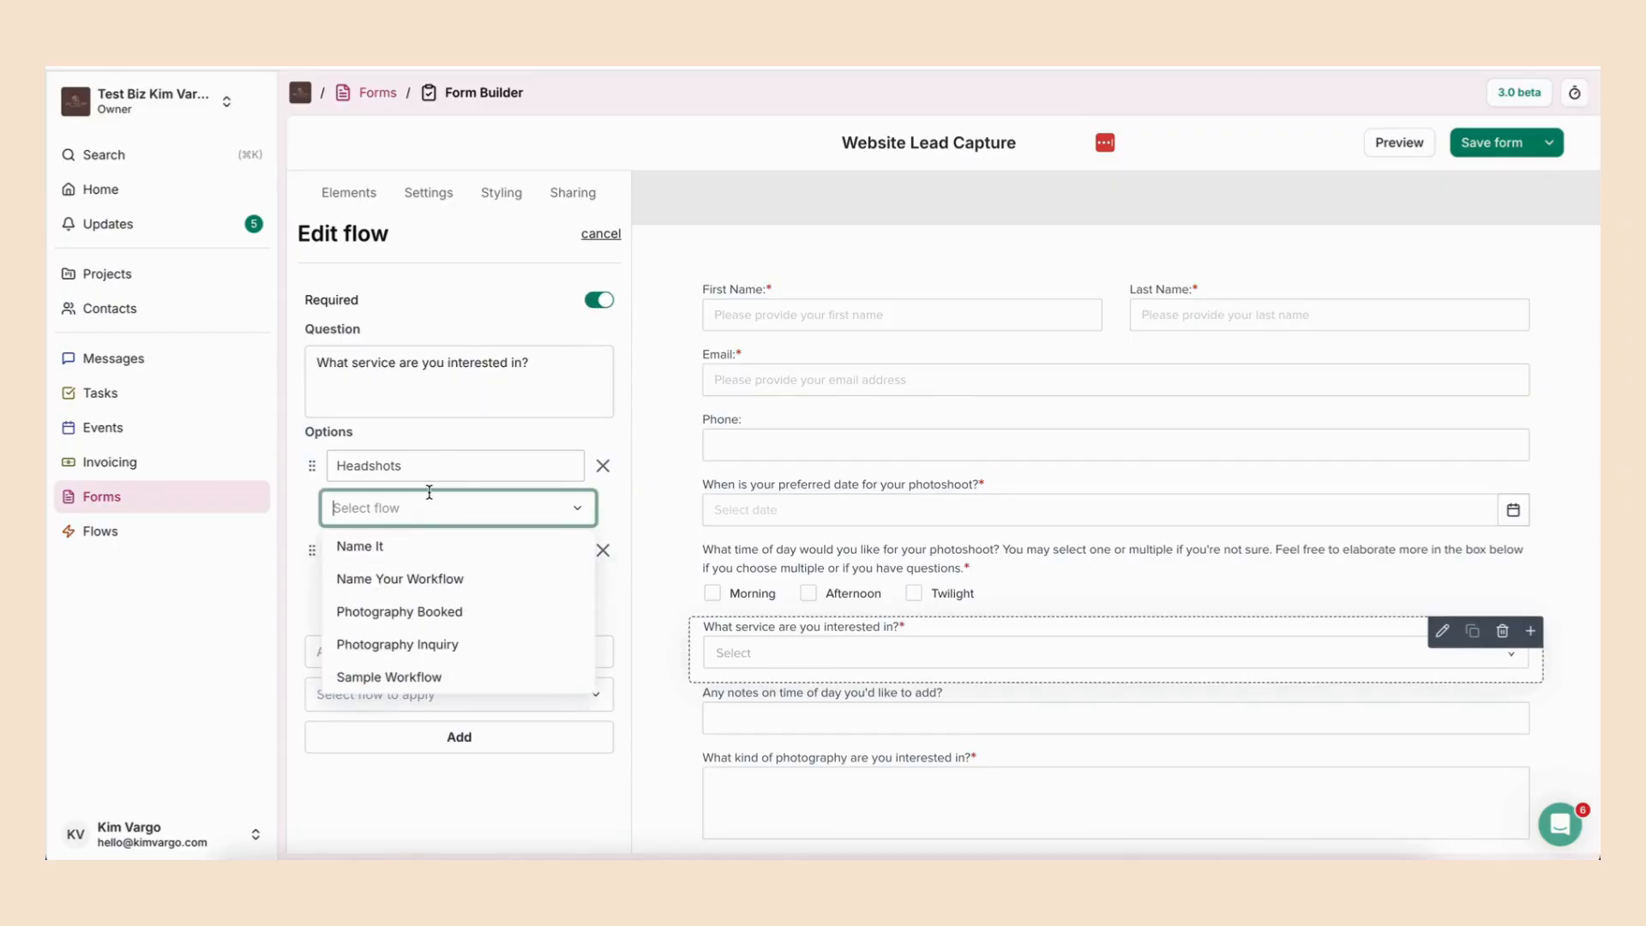
pyautogui.click(415, 653)
pyautogui.click(414, 592)
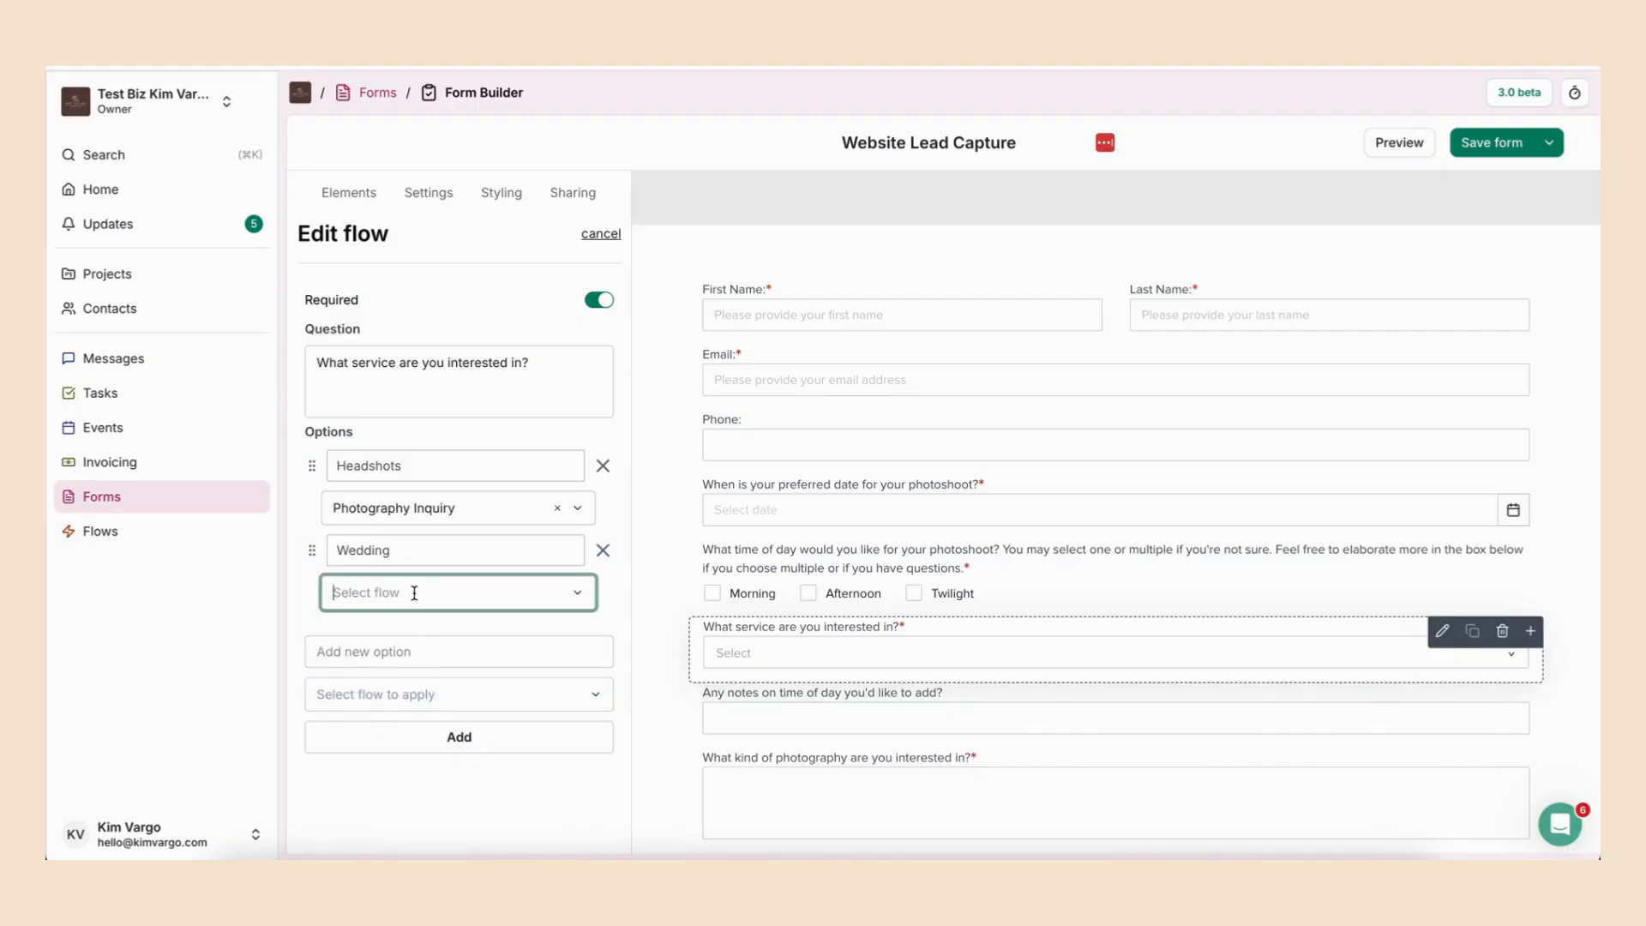
pyautogui.click(403, 658)
# - Add a third option named "Type The Option" to the service question with Sample Workflow applied
pyautogui.click(397, 653)
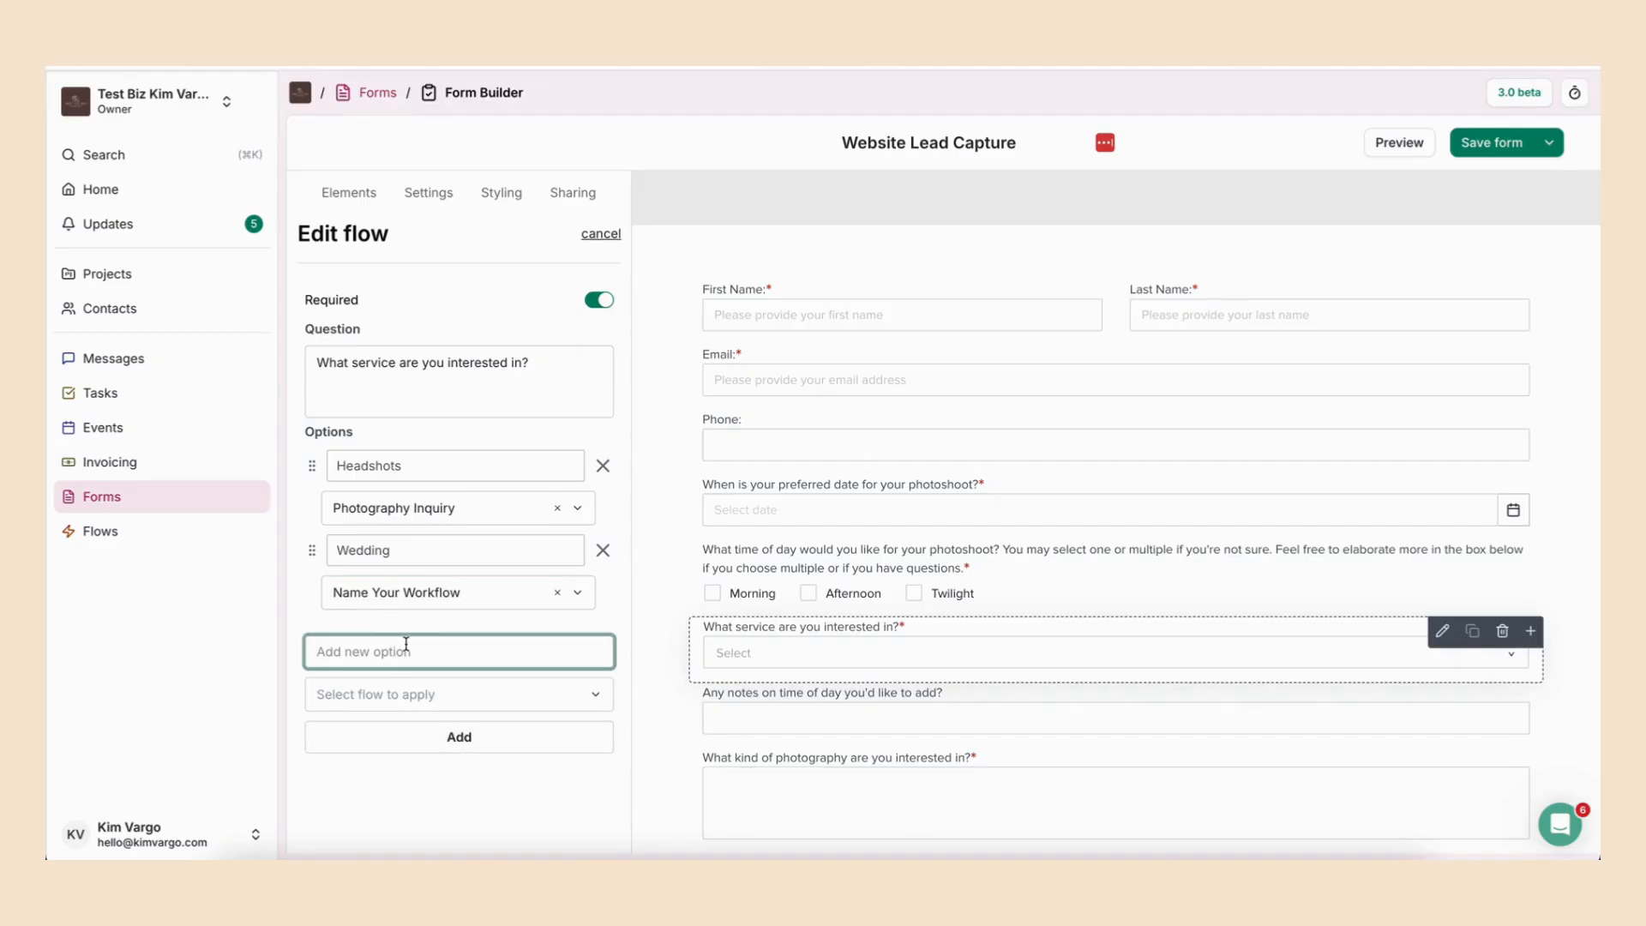
pyautogui.write('Type The Option')
pyautogui.click(378, 691)
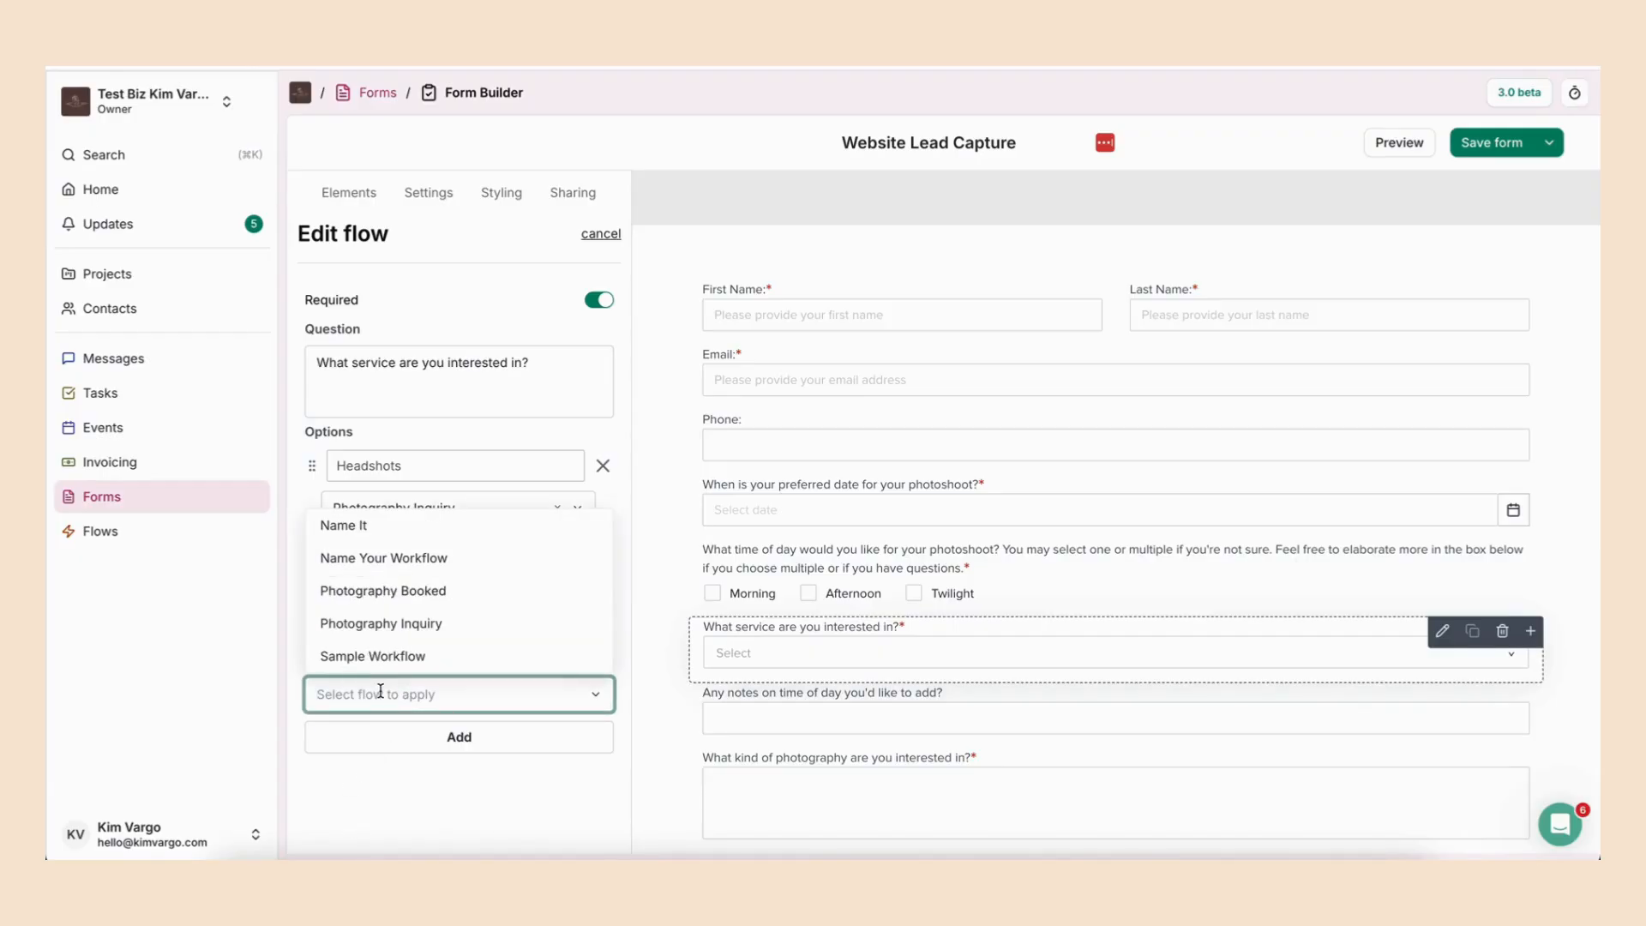
pyautogui.click(404, 657)
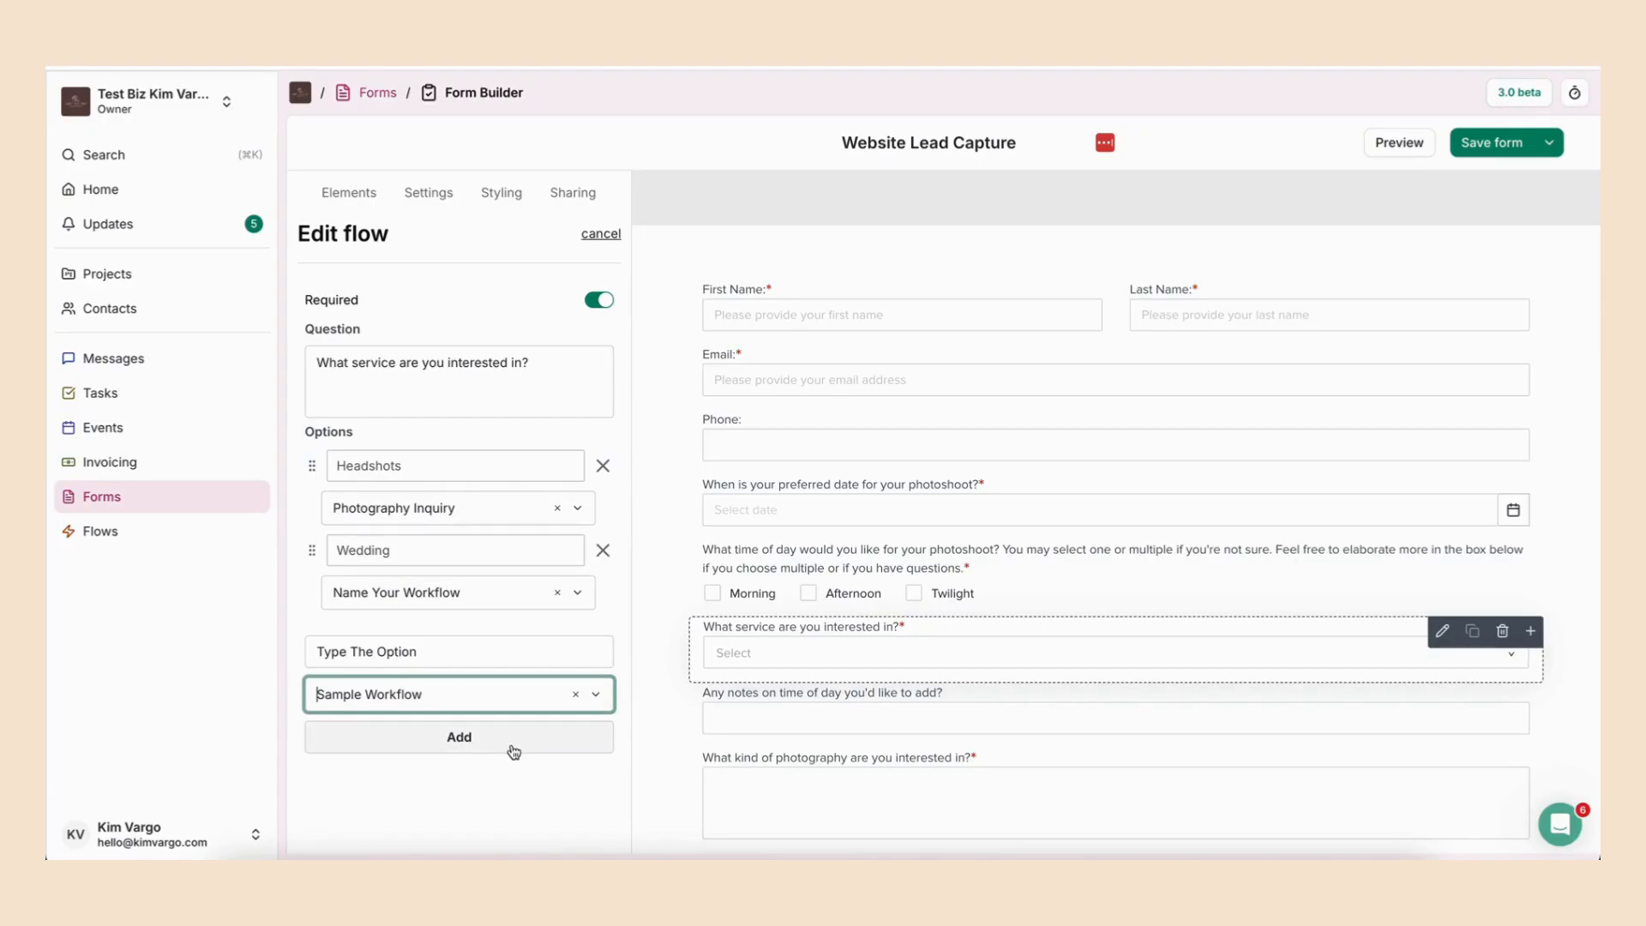
pyautogui.click(506, 744)
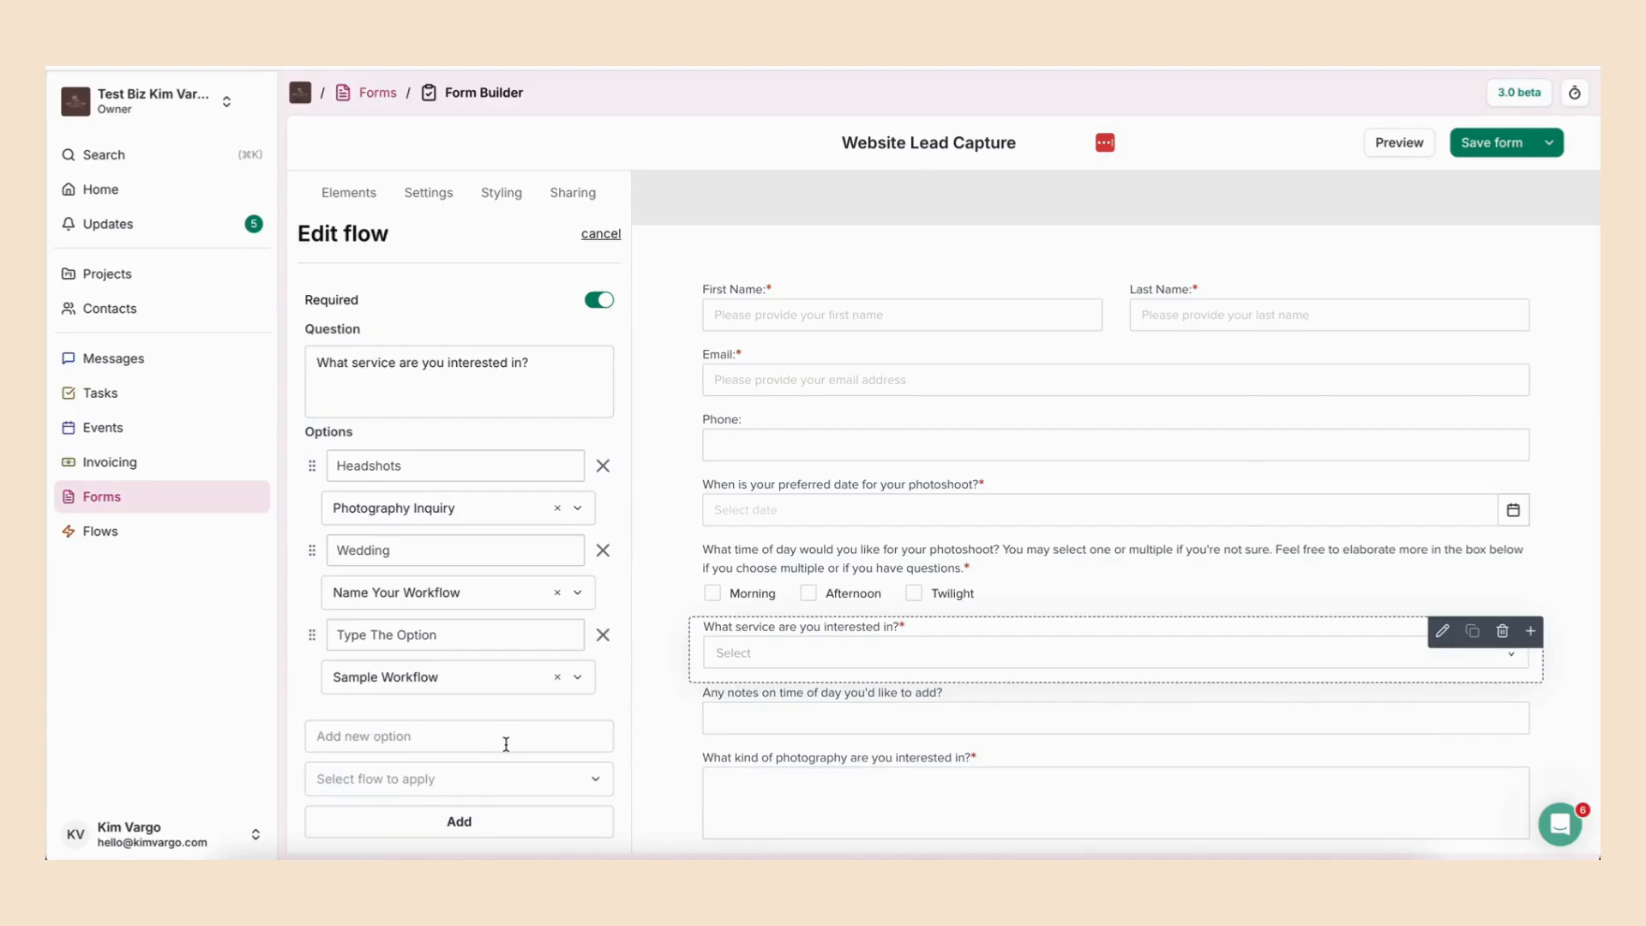
# - Close the flow question editor and return to the form templates, discarding the unsaved changes
pyautogui.click(1485, 143)
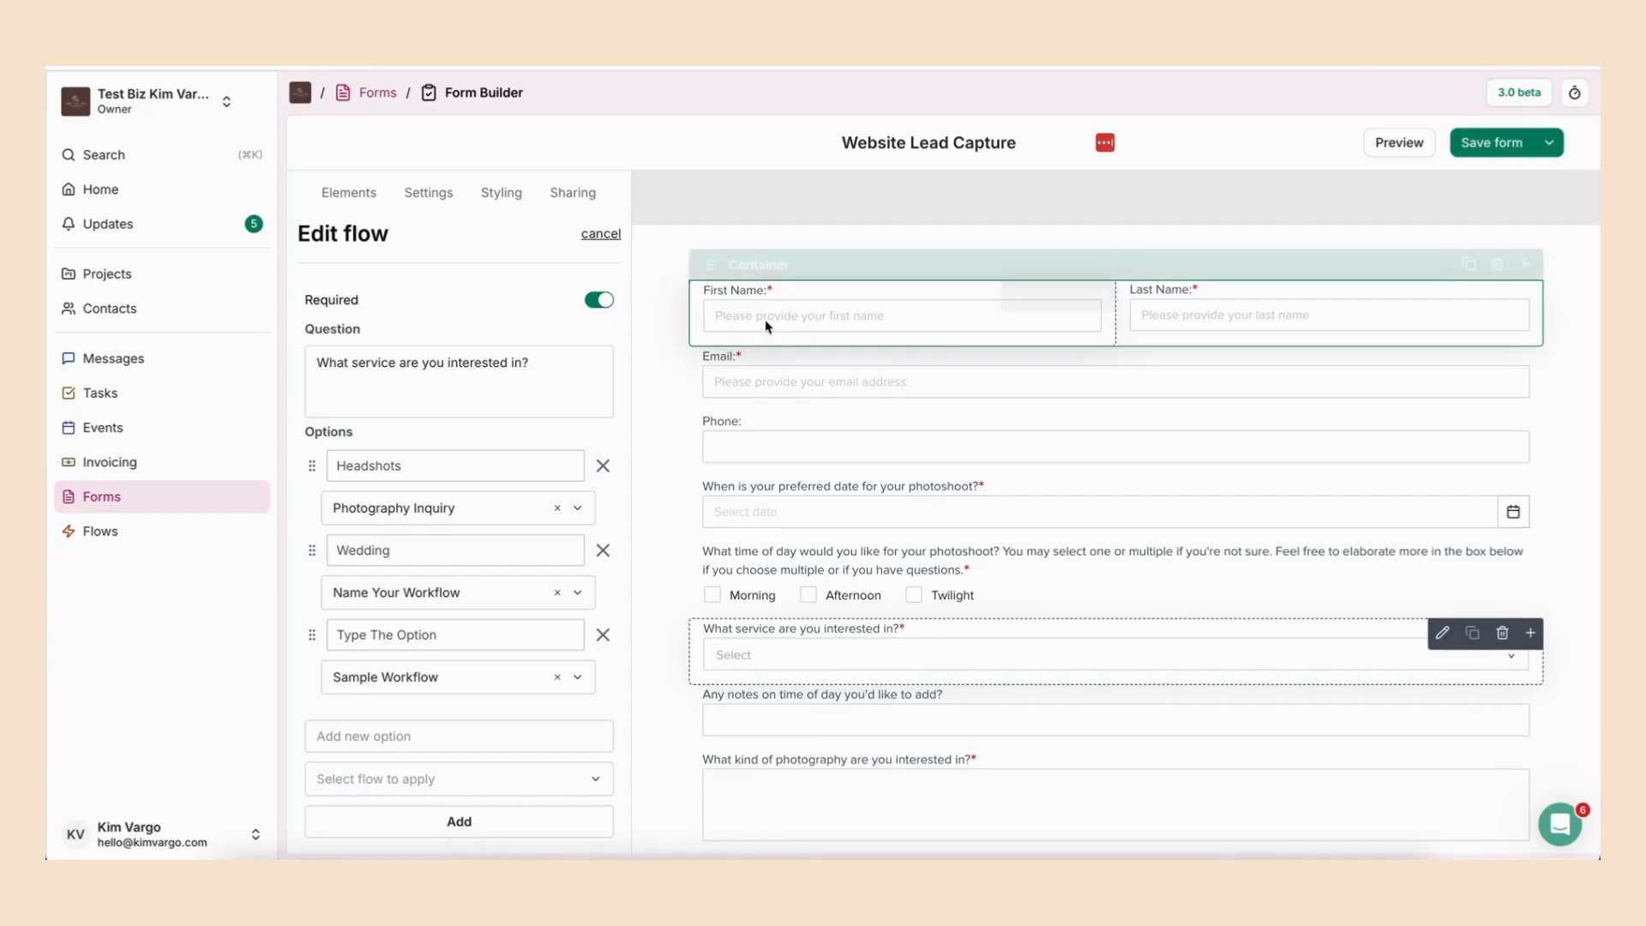
pyautogui.click(606, 234)
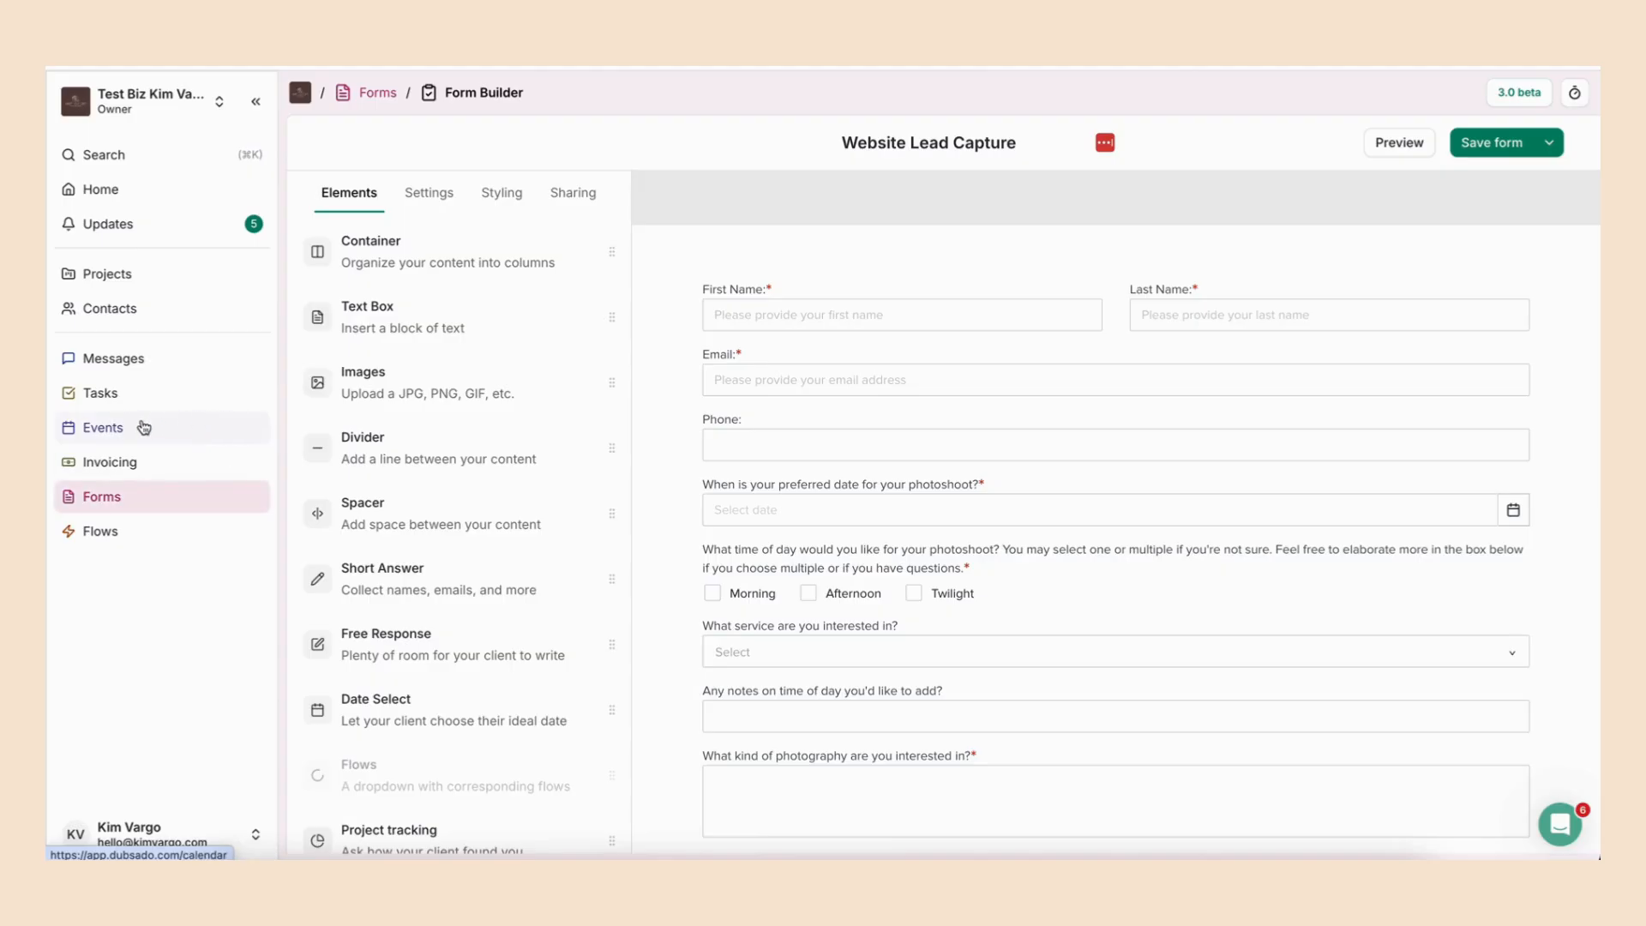
pyautogui.click(136, 501)
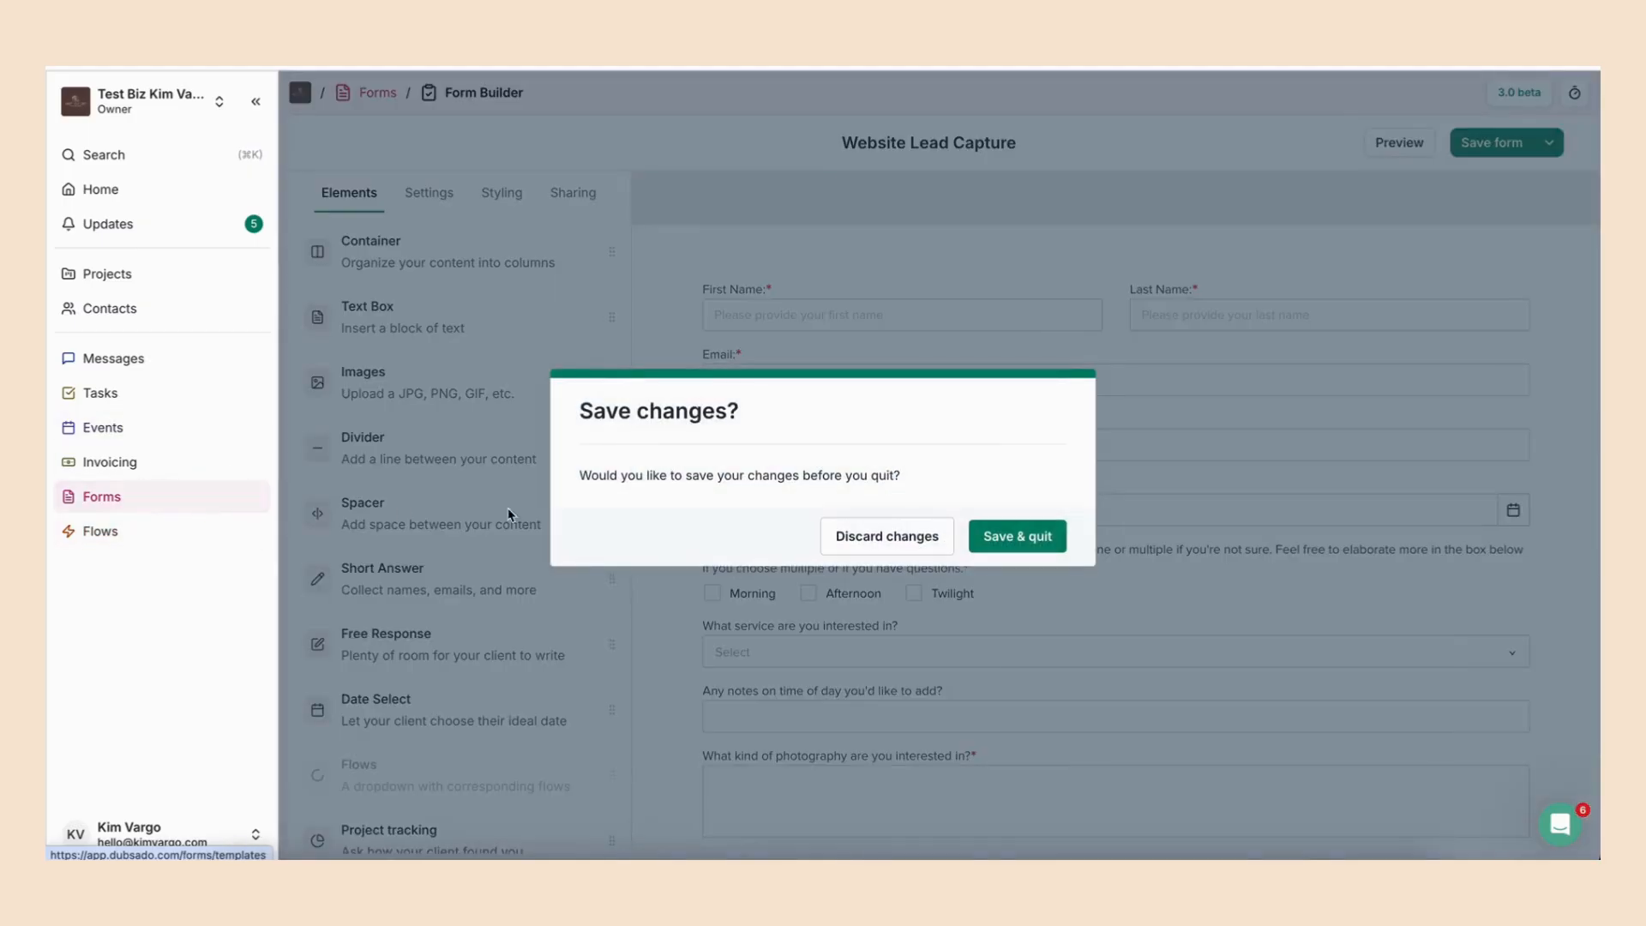
pyautogui.click(914, 538)
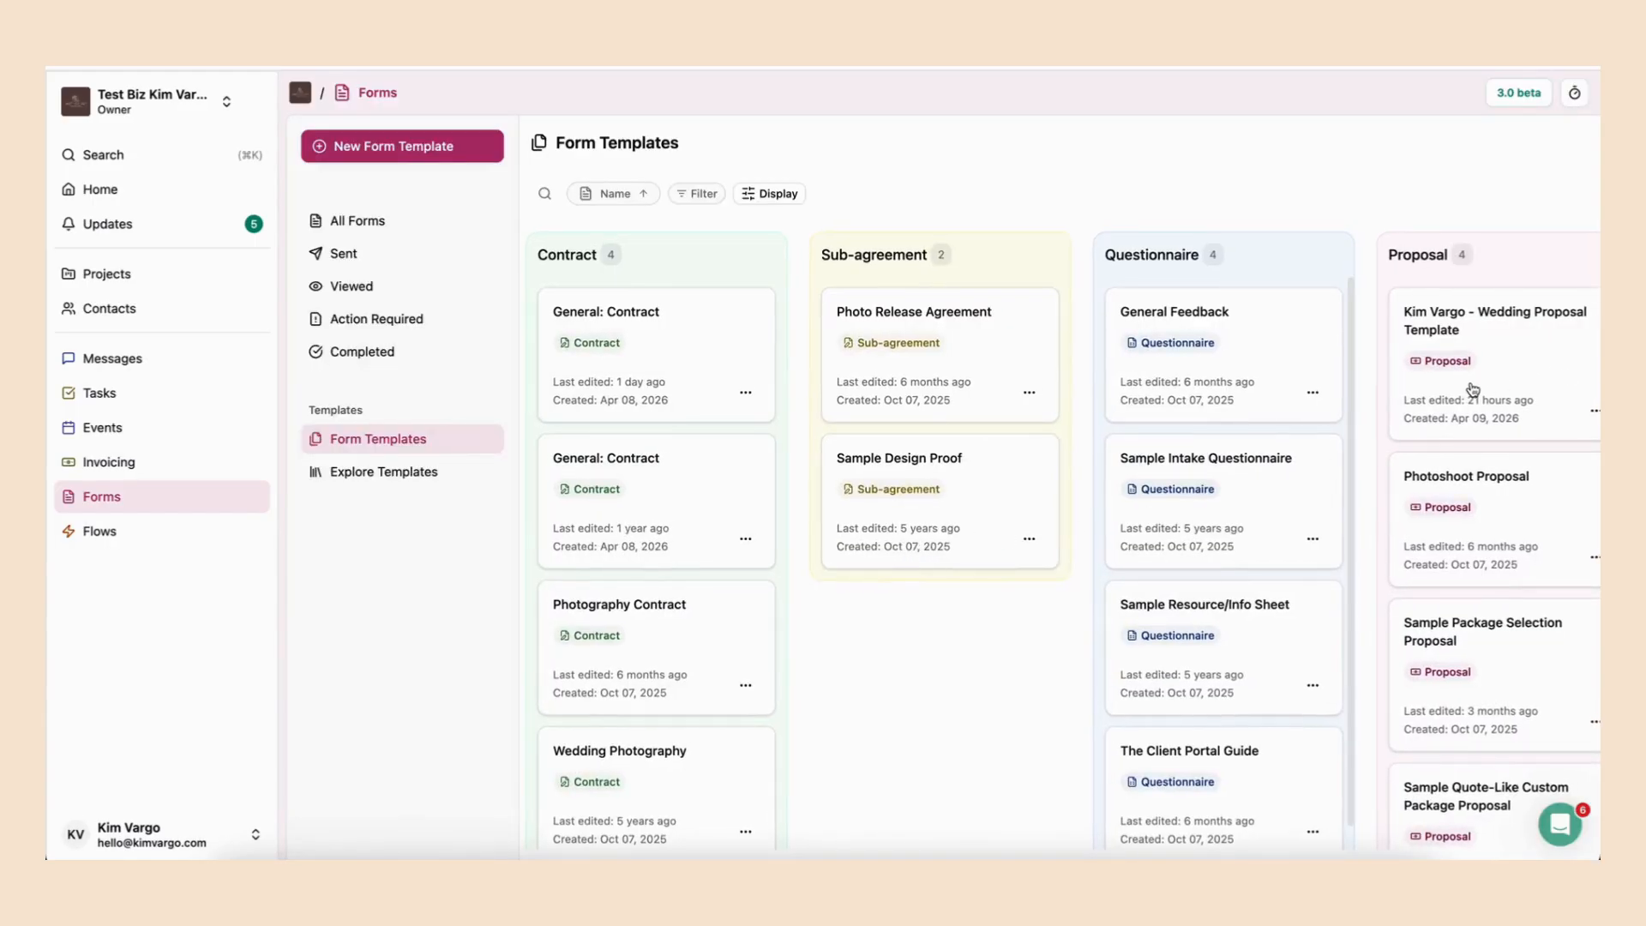
# - Find the Photoshoot Proposal among the proposal templates and open it in the form builder
pyautogui.hscroll(3, 1474, 390)
pyautogui.scroll(-1, 1377, 511)
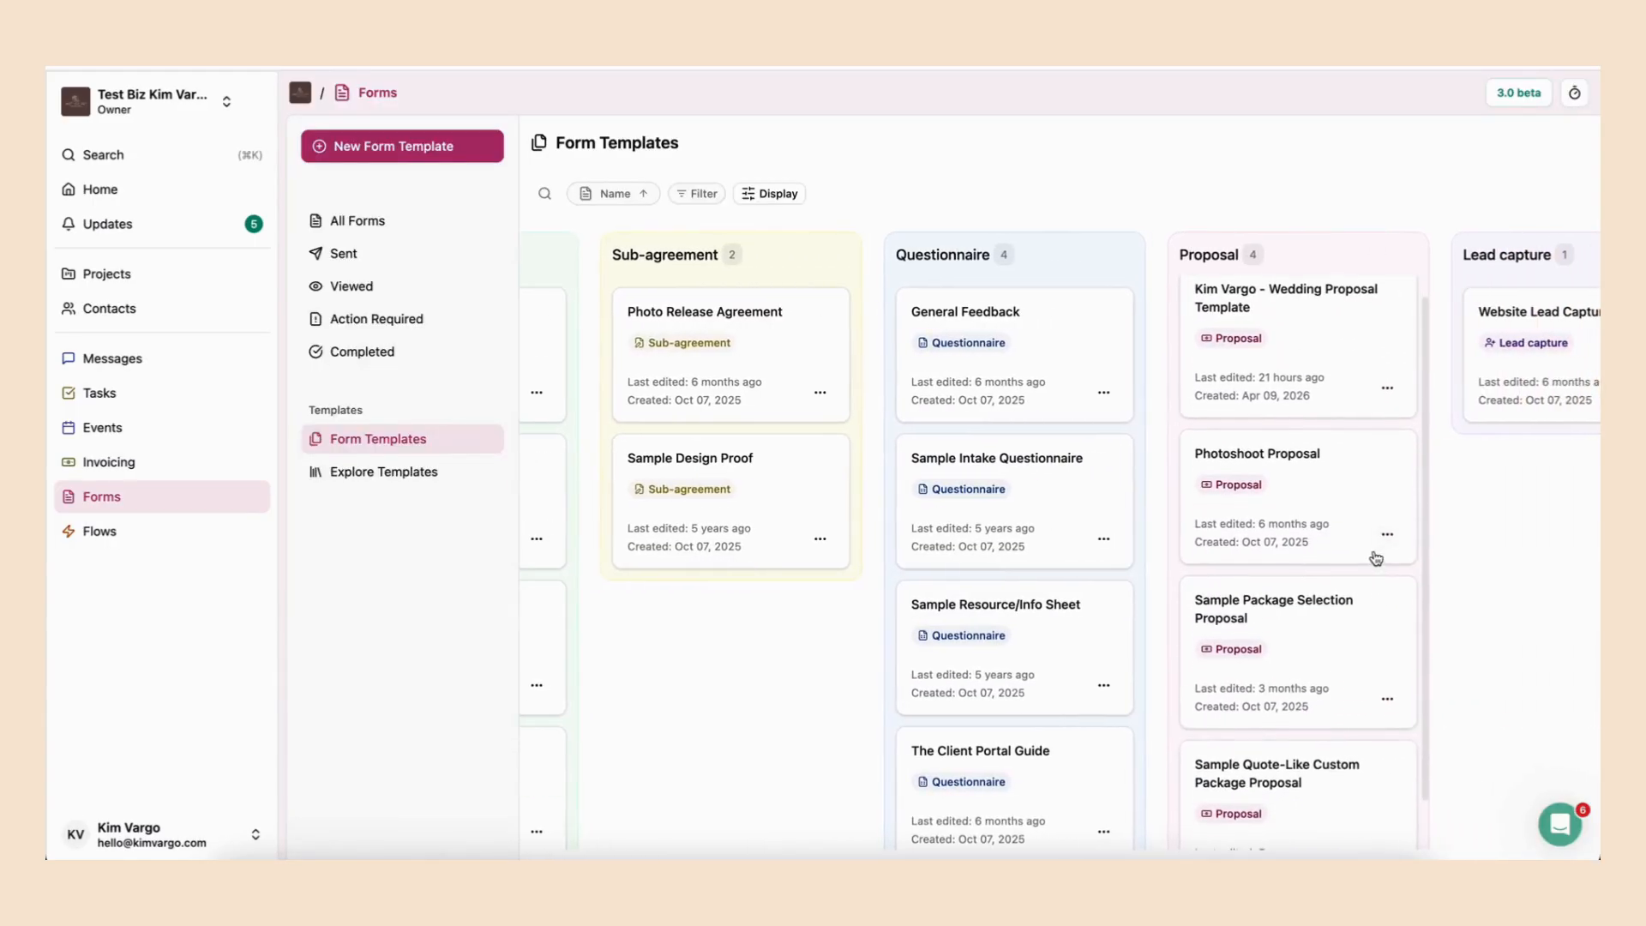
pyautogui.scroll(1, 1338, 489)
pyautogui.click(1323, 477)
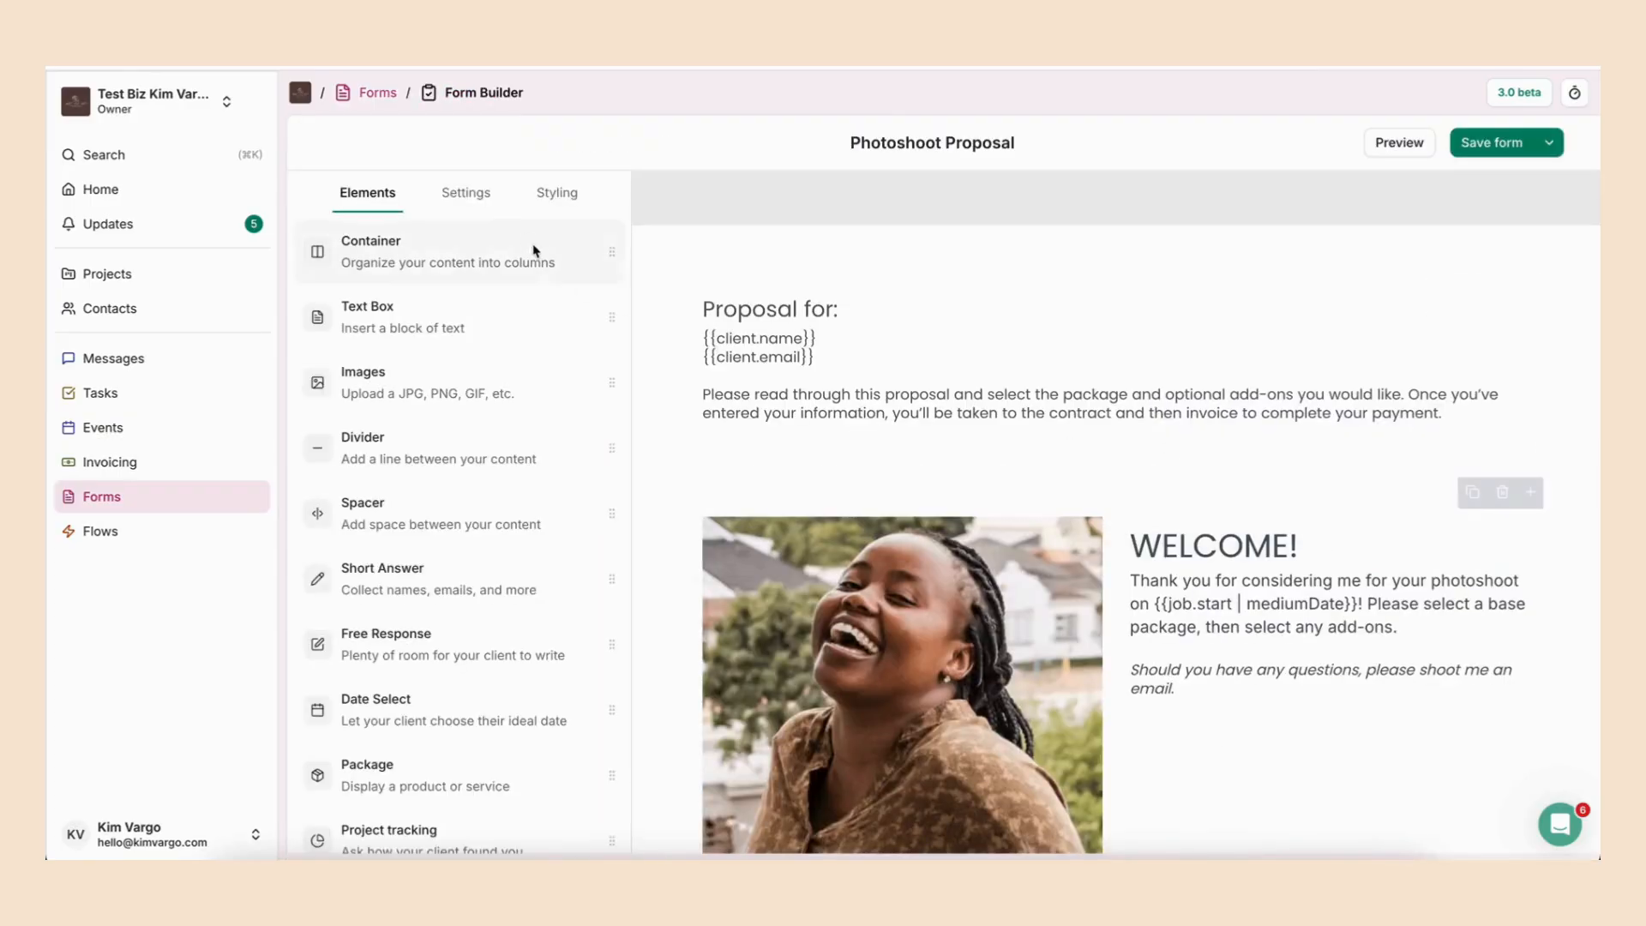
# - Enable creating a new project once the proposal is completed in the proposal's settings
pyautogui.click(478, 194)
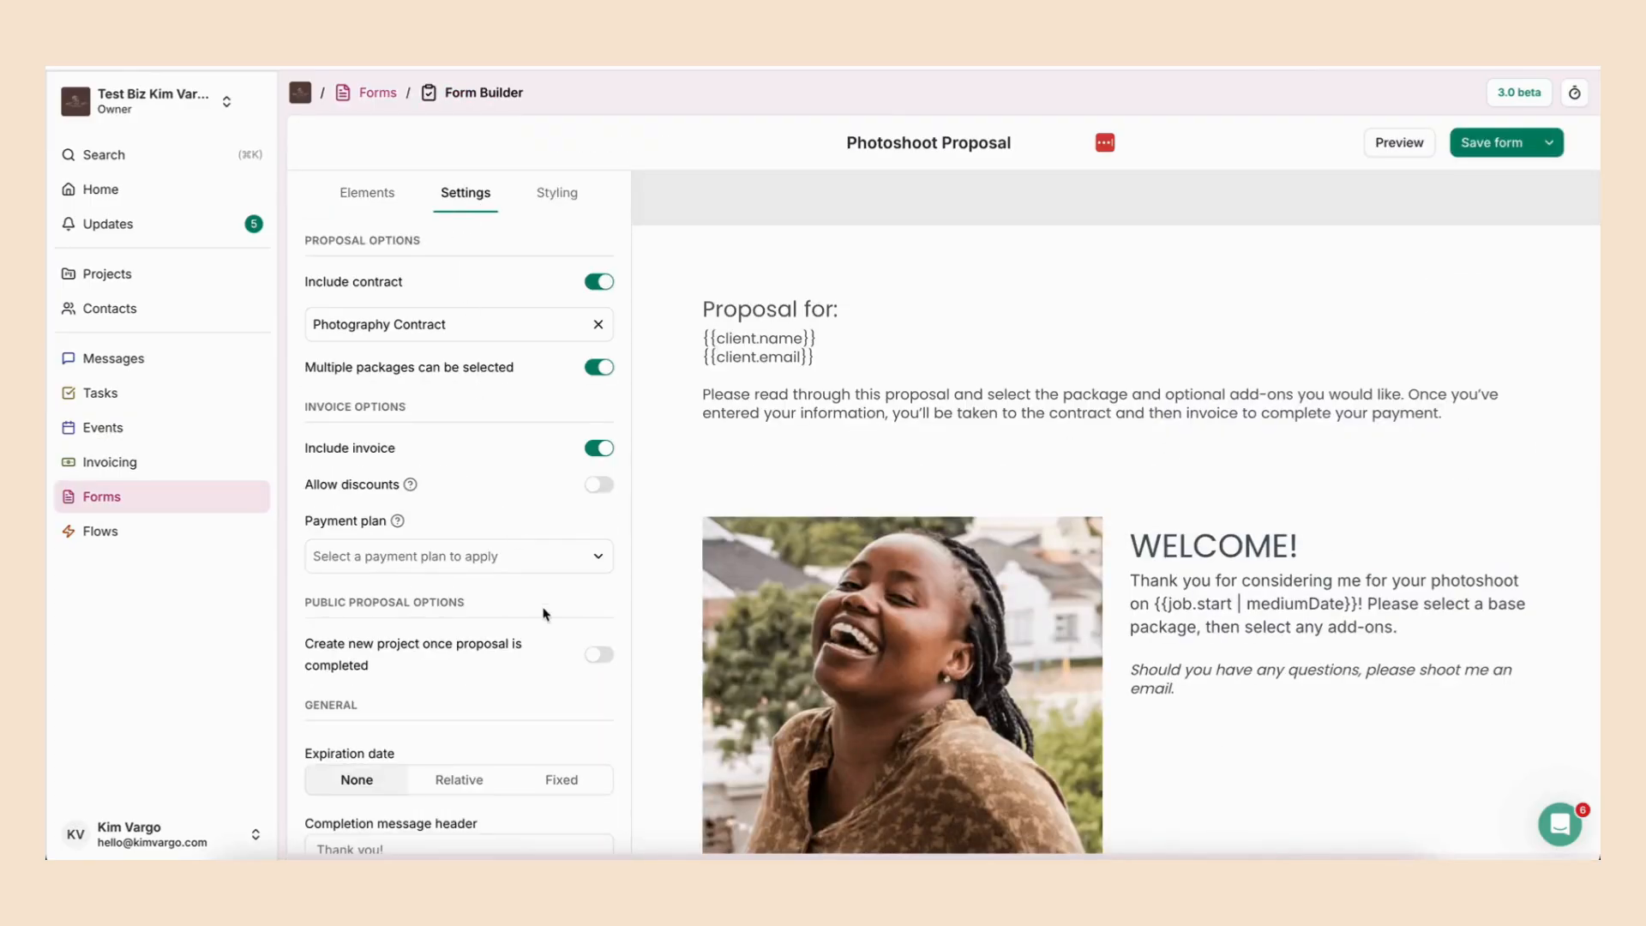
pyautogui.scroll(-1, 577, 639)
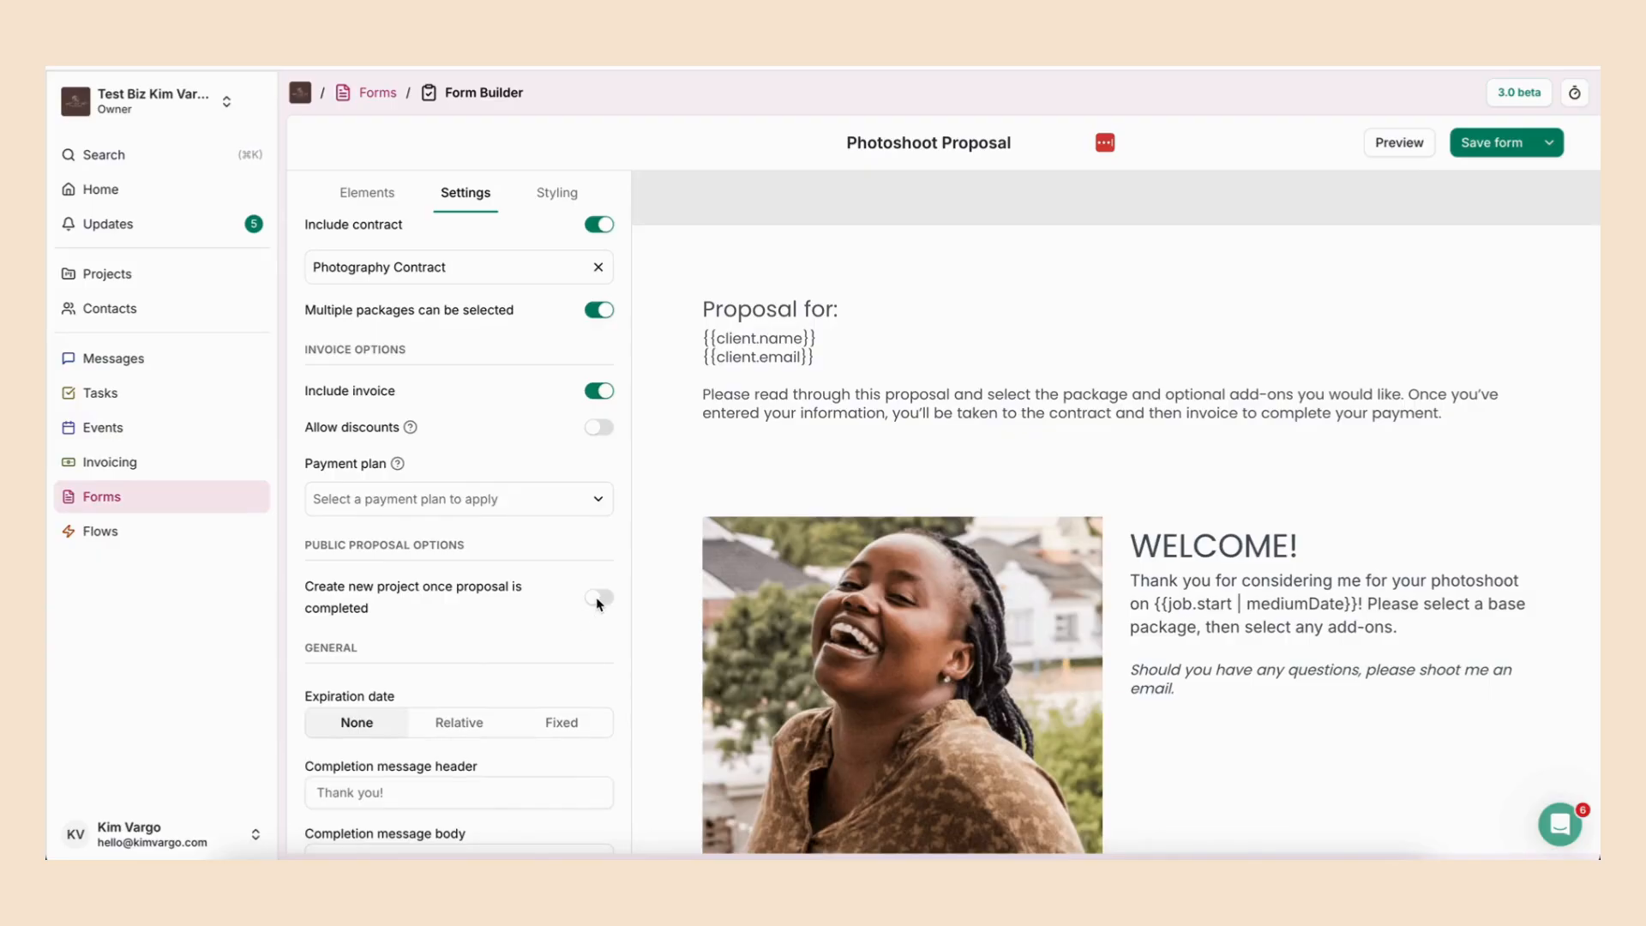
pyautogui.click(598, 599)
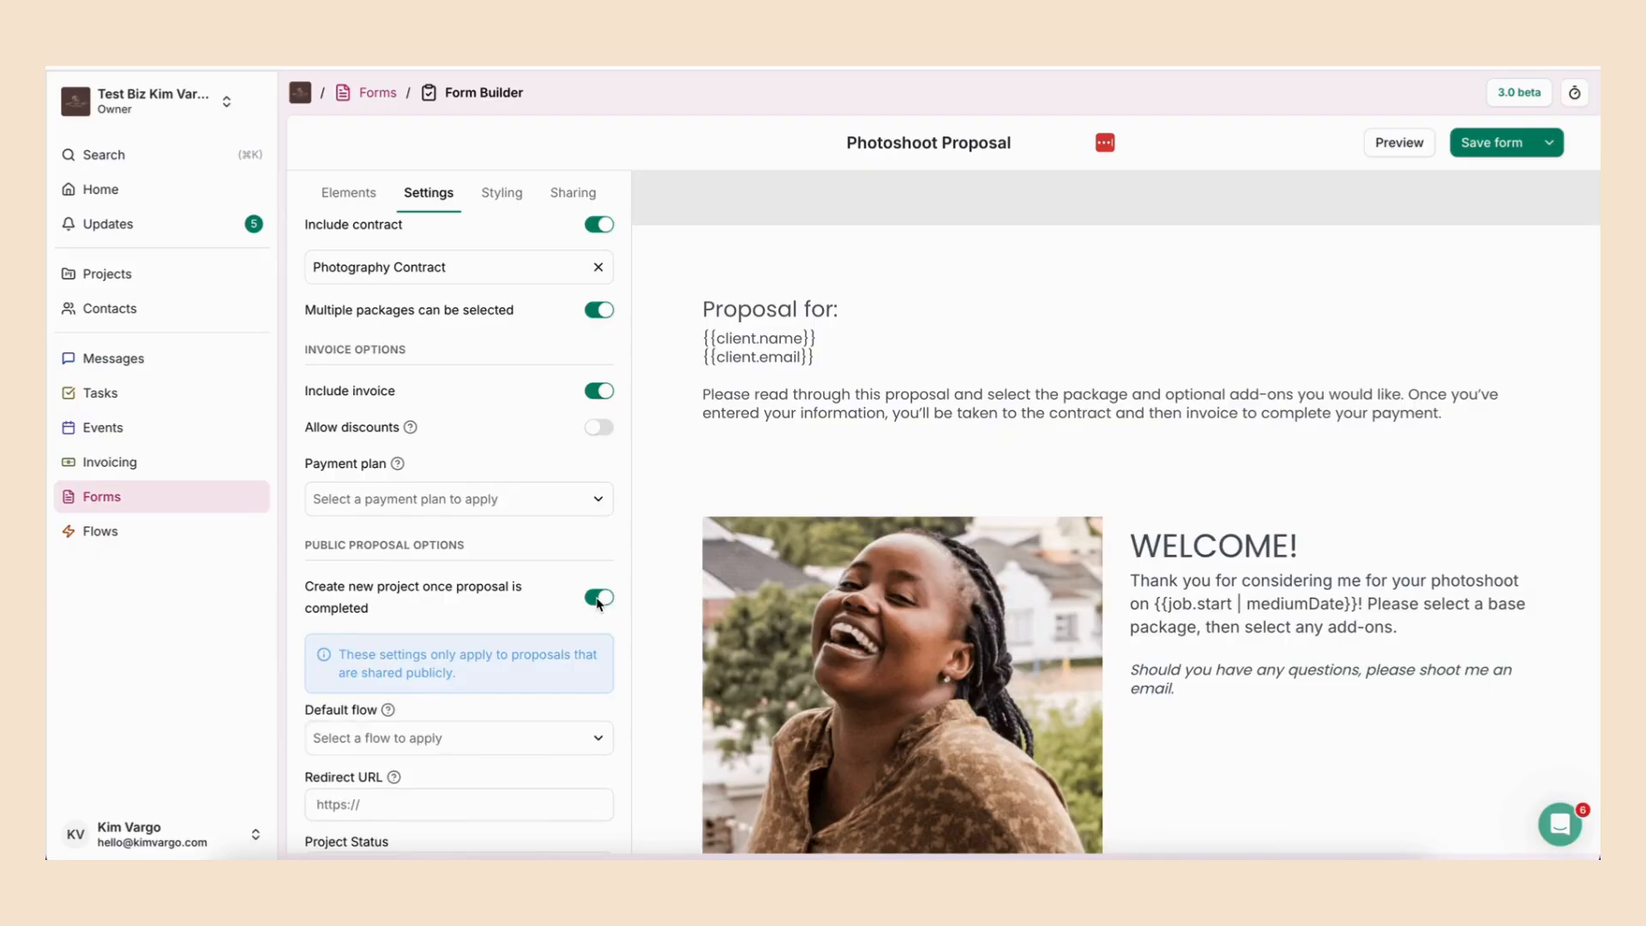
# - Open the default flow choices for the public proposal, and turn new project creation back off
pyautogui.scroll(-1, 600, 597)
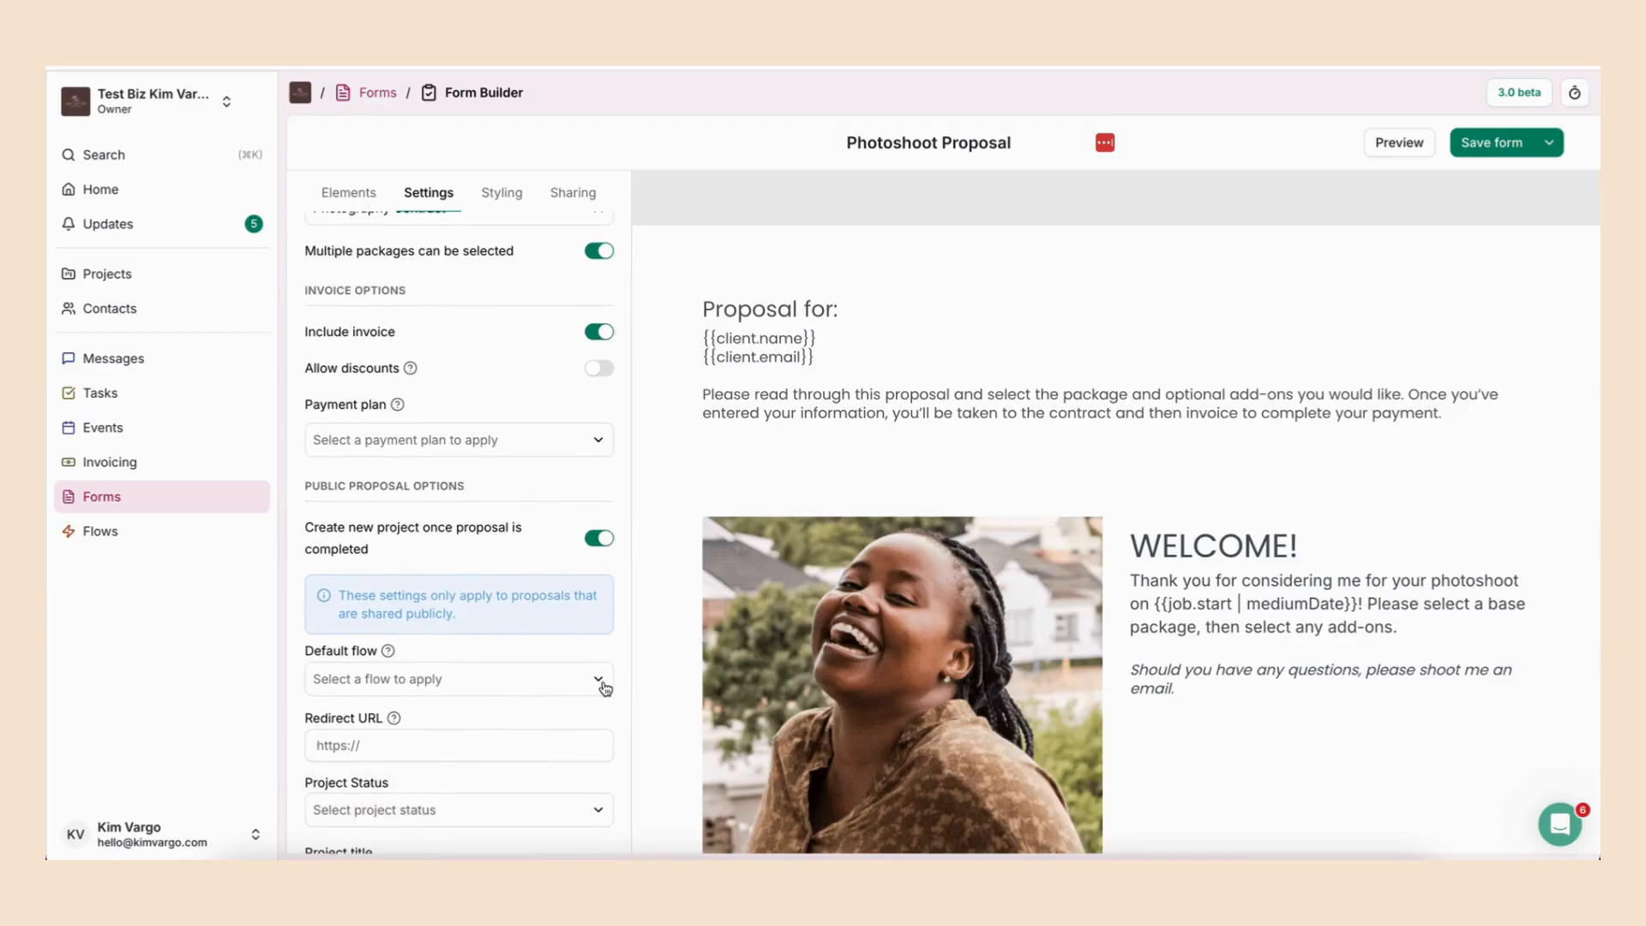
pyautogui.click(603, 685)
pyautogui.click(430, 597)
pyautogui.click(600, 539)
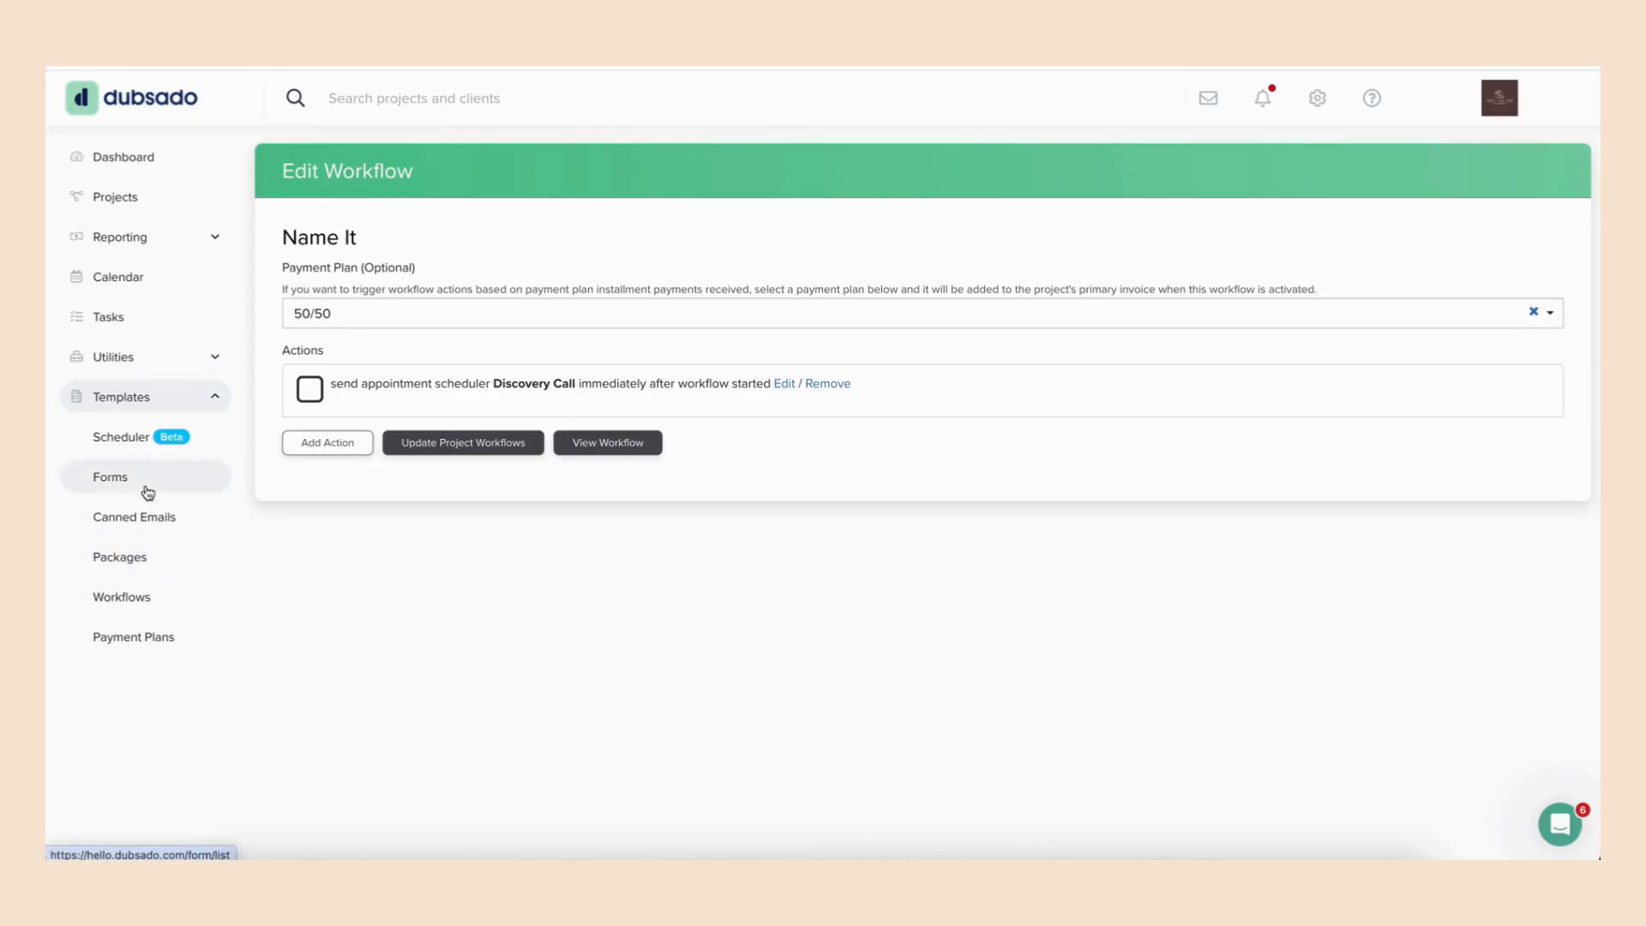
# - Open the Website Lead Capture form from the forms list and display its form settings
pyautogui.click(101, 480)
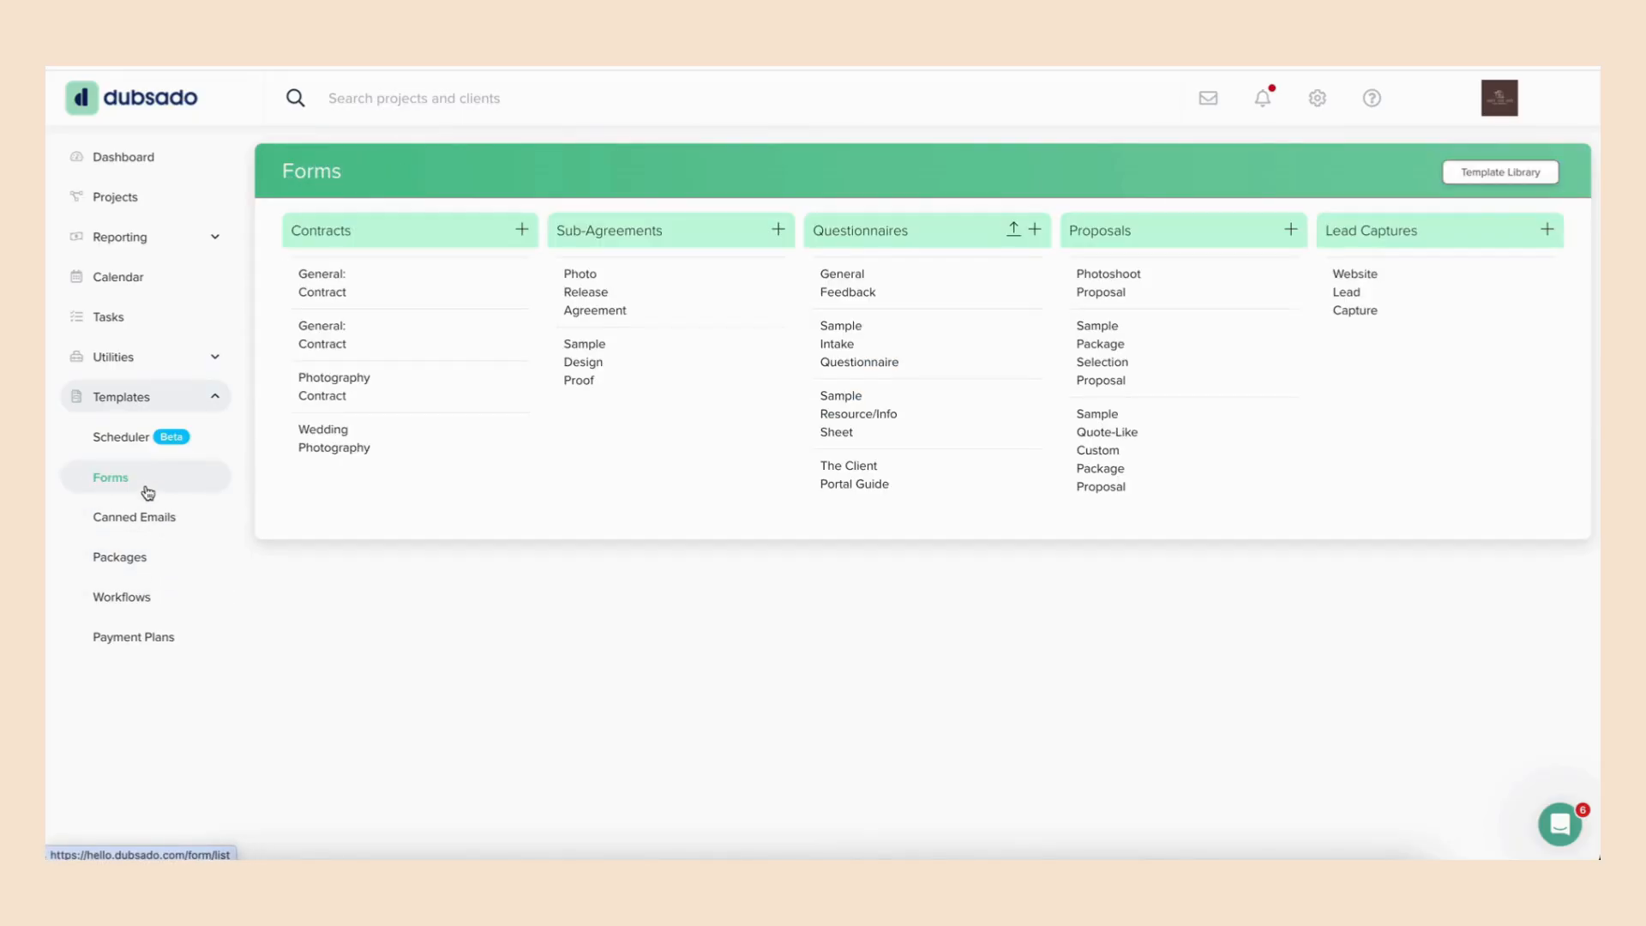
pyautogui.click(1359, 310)
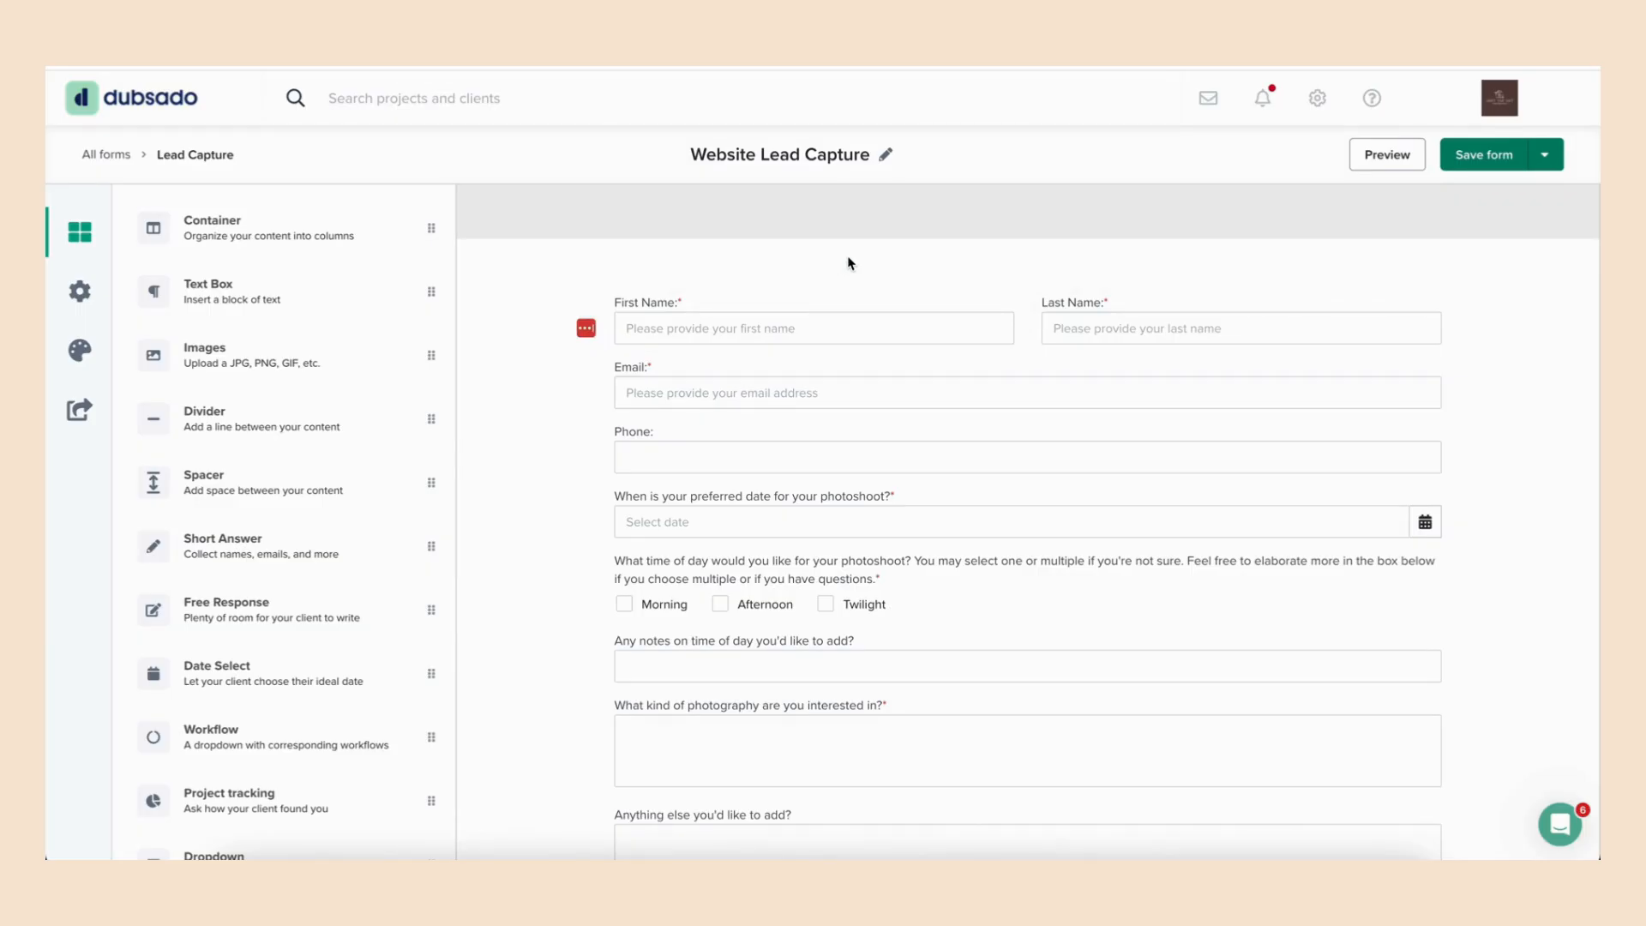
pyautogui.click(80, 292)
# - Check the available default workflows and clear the lead capture form's default workflow
pyautogui.click(326, 361)
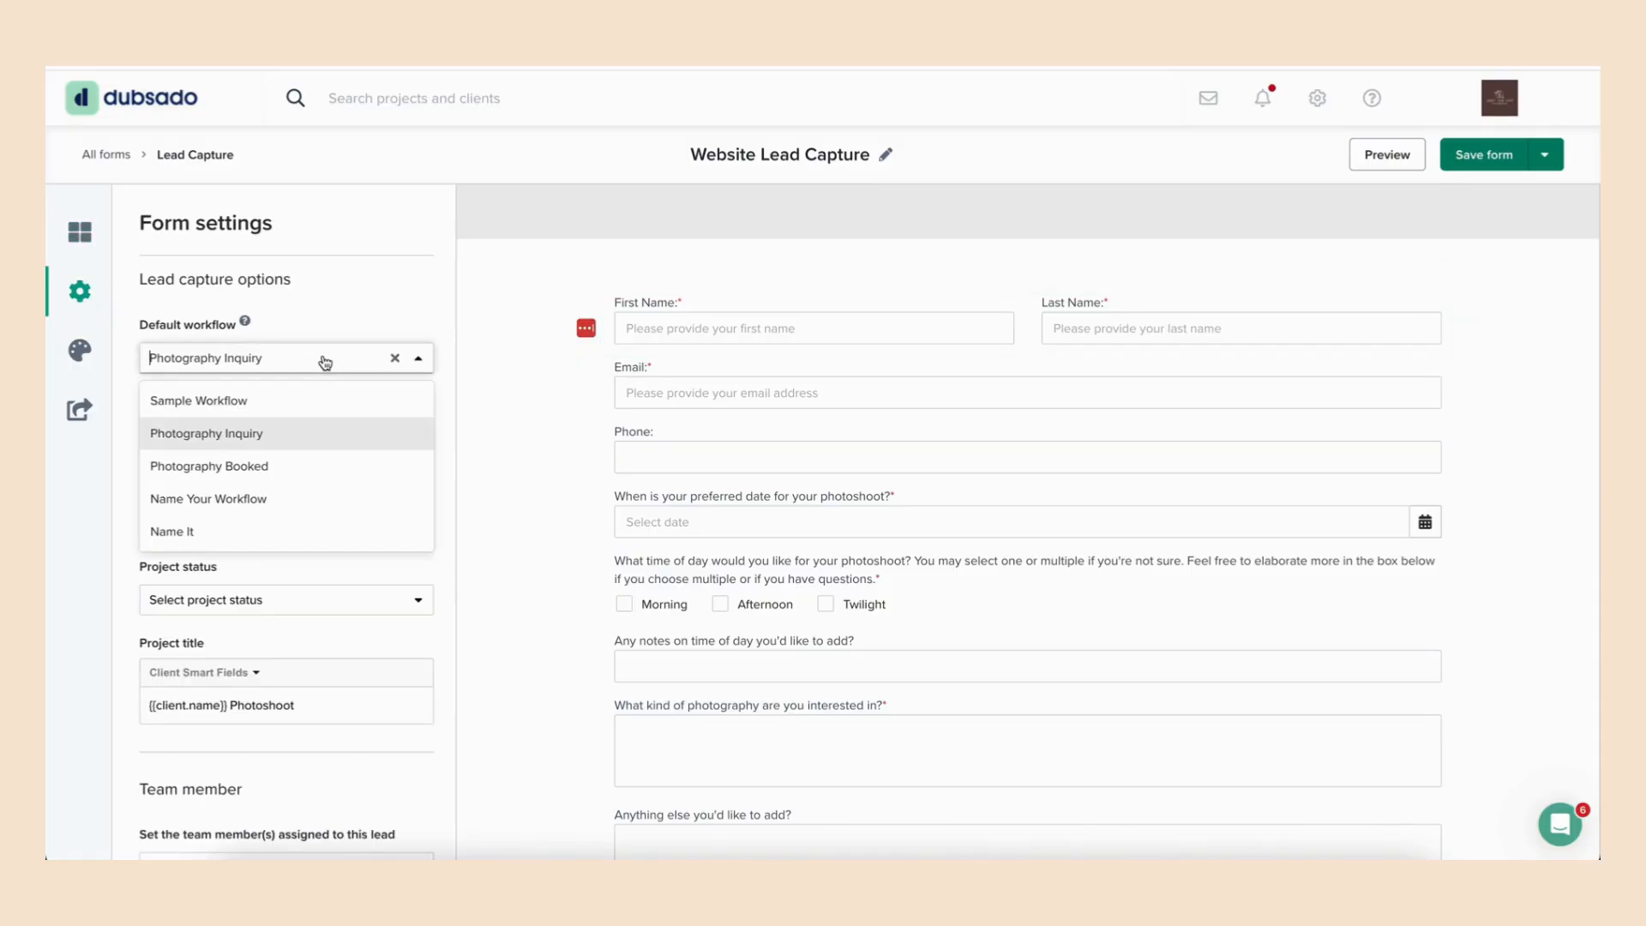
pyautogui.click(366, 328)
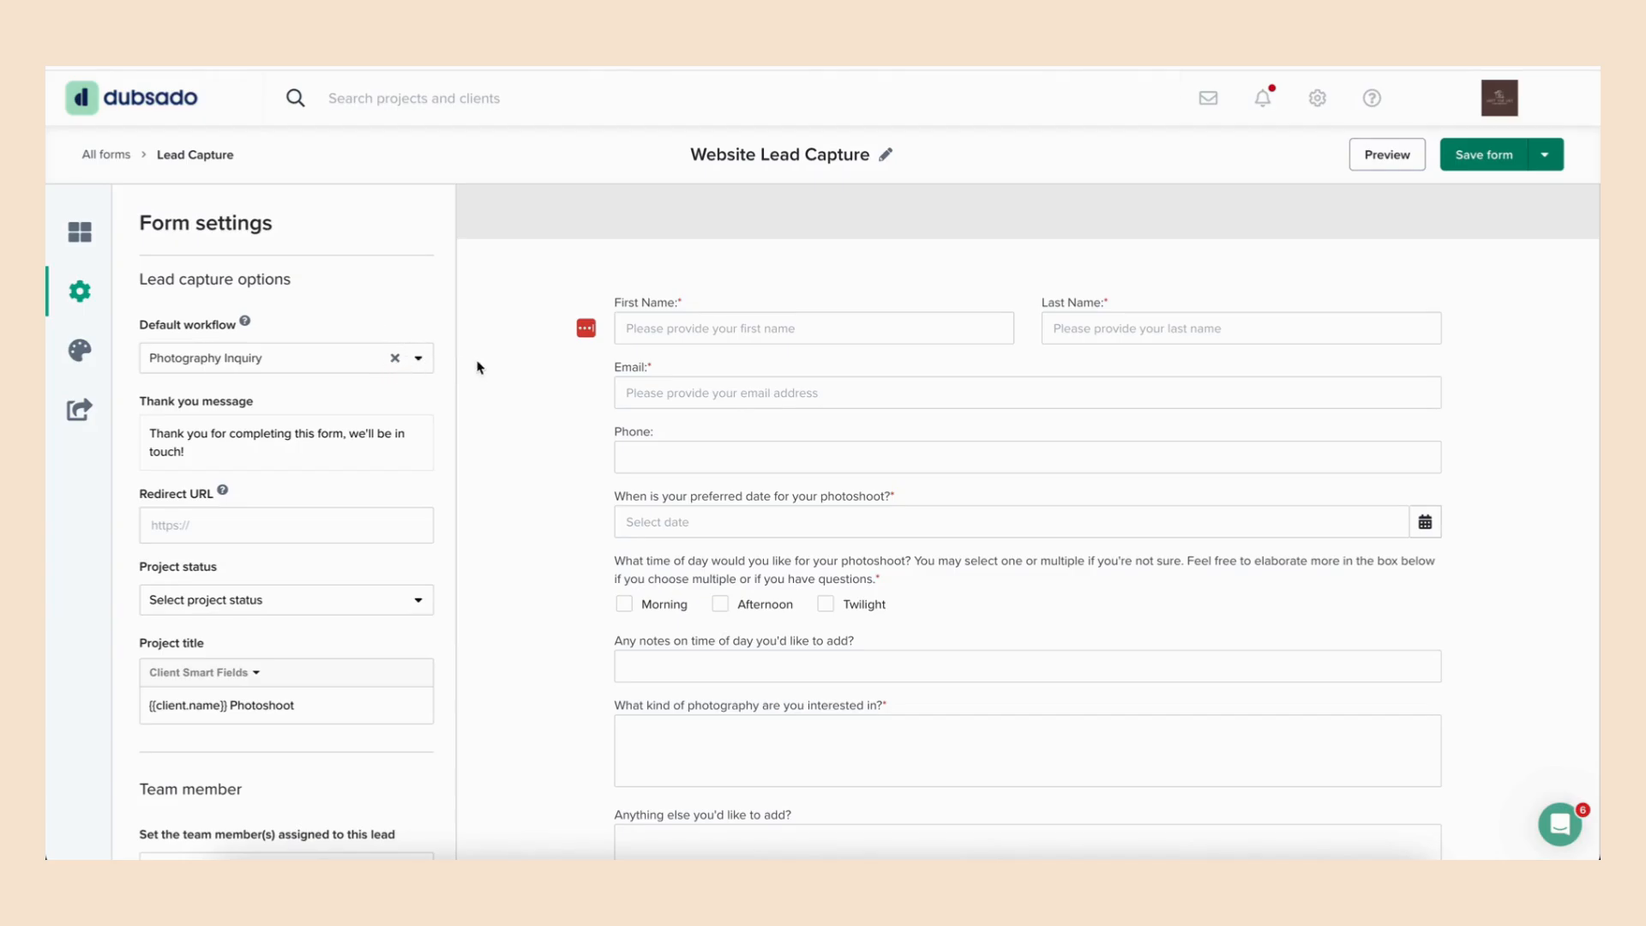
pyautogui.click(396, 358)
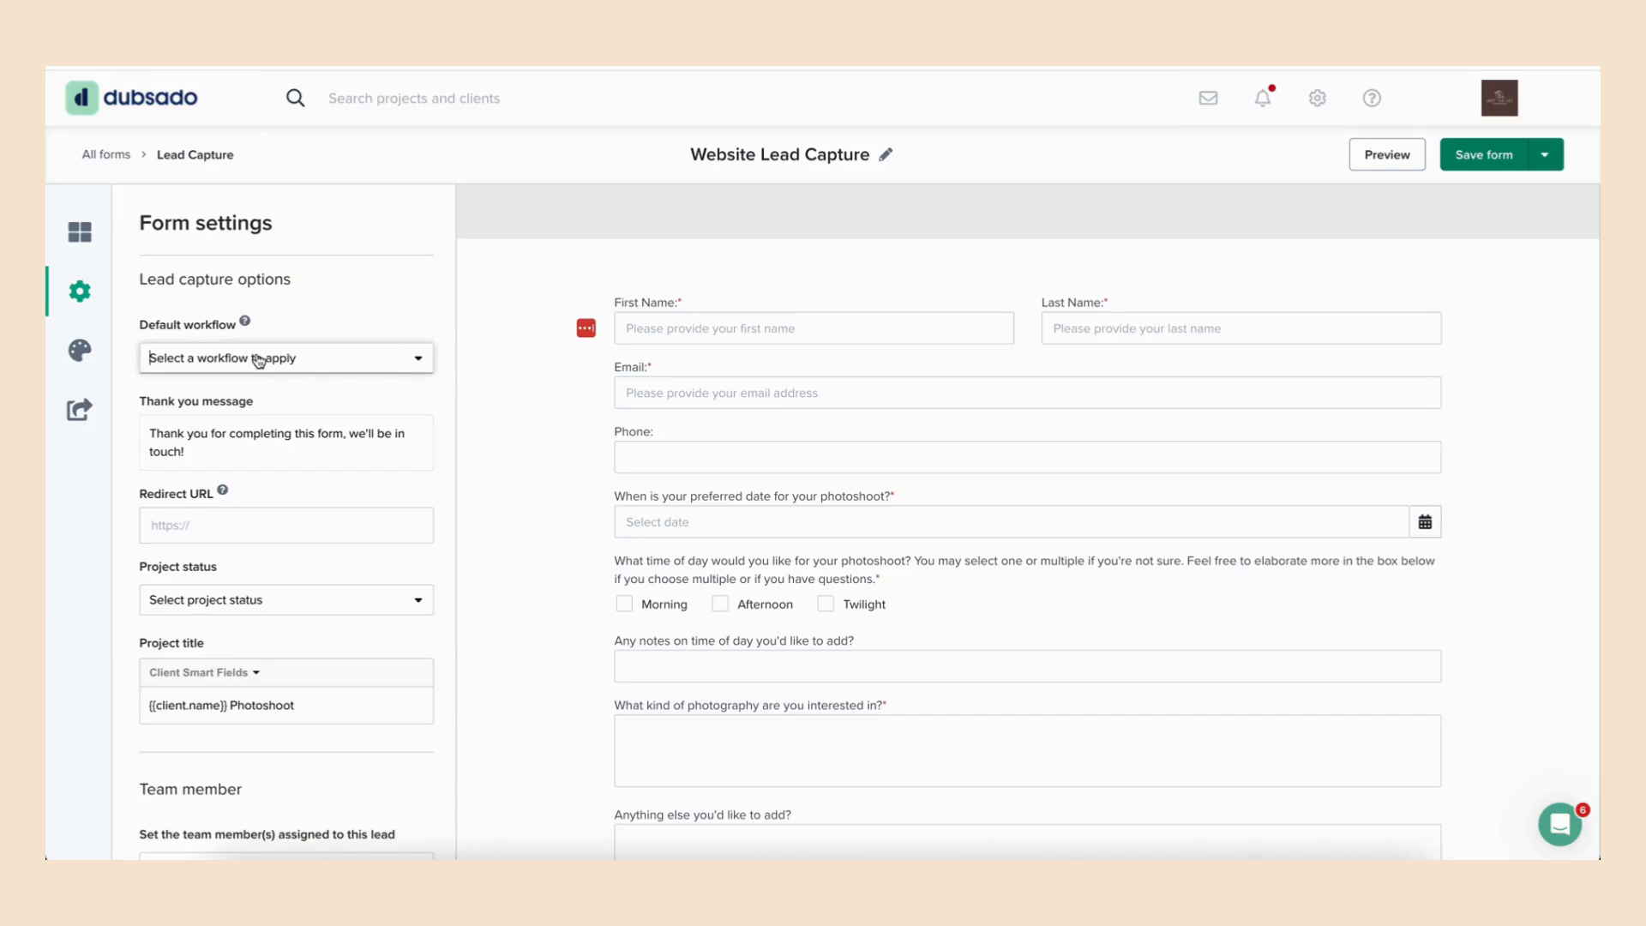
pyautogui.scroll(-1, 445, 386)
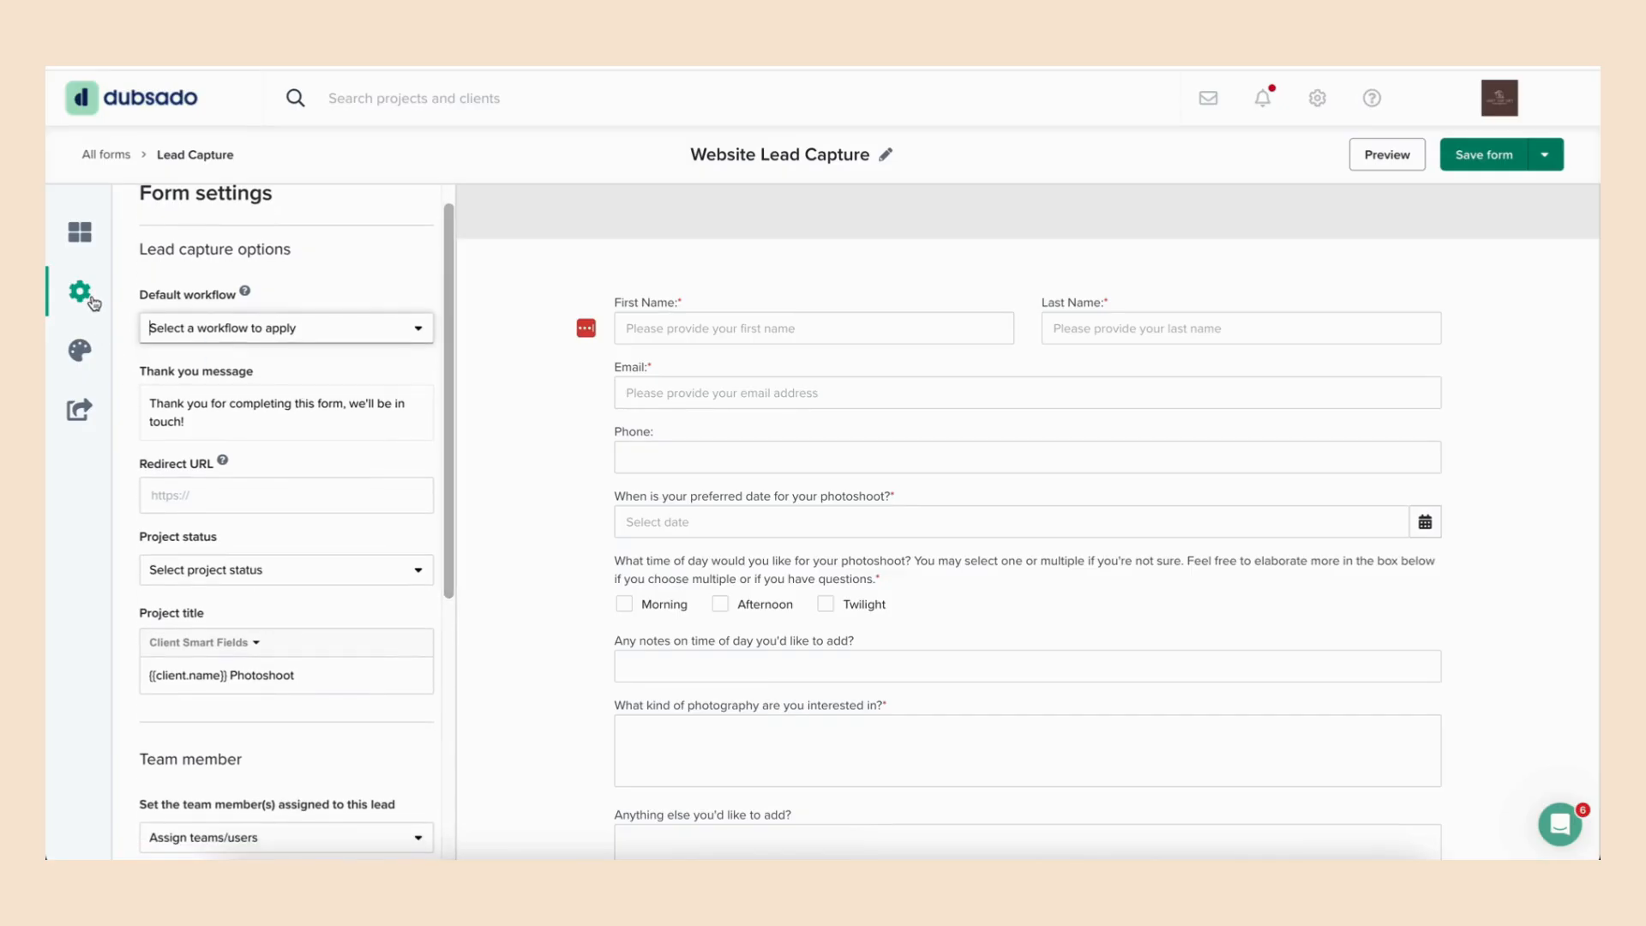
# - Add a Workflow dropdown question below the time-of-day checkboxes and make it required
pyautogui.click(85, 239)
pyautogui.scroll(-3, 283, 523)
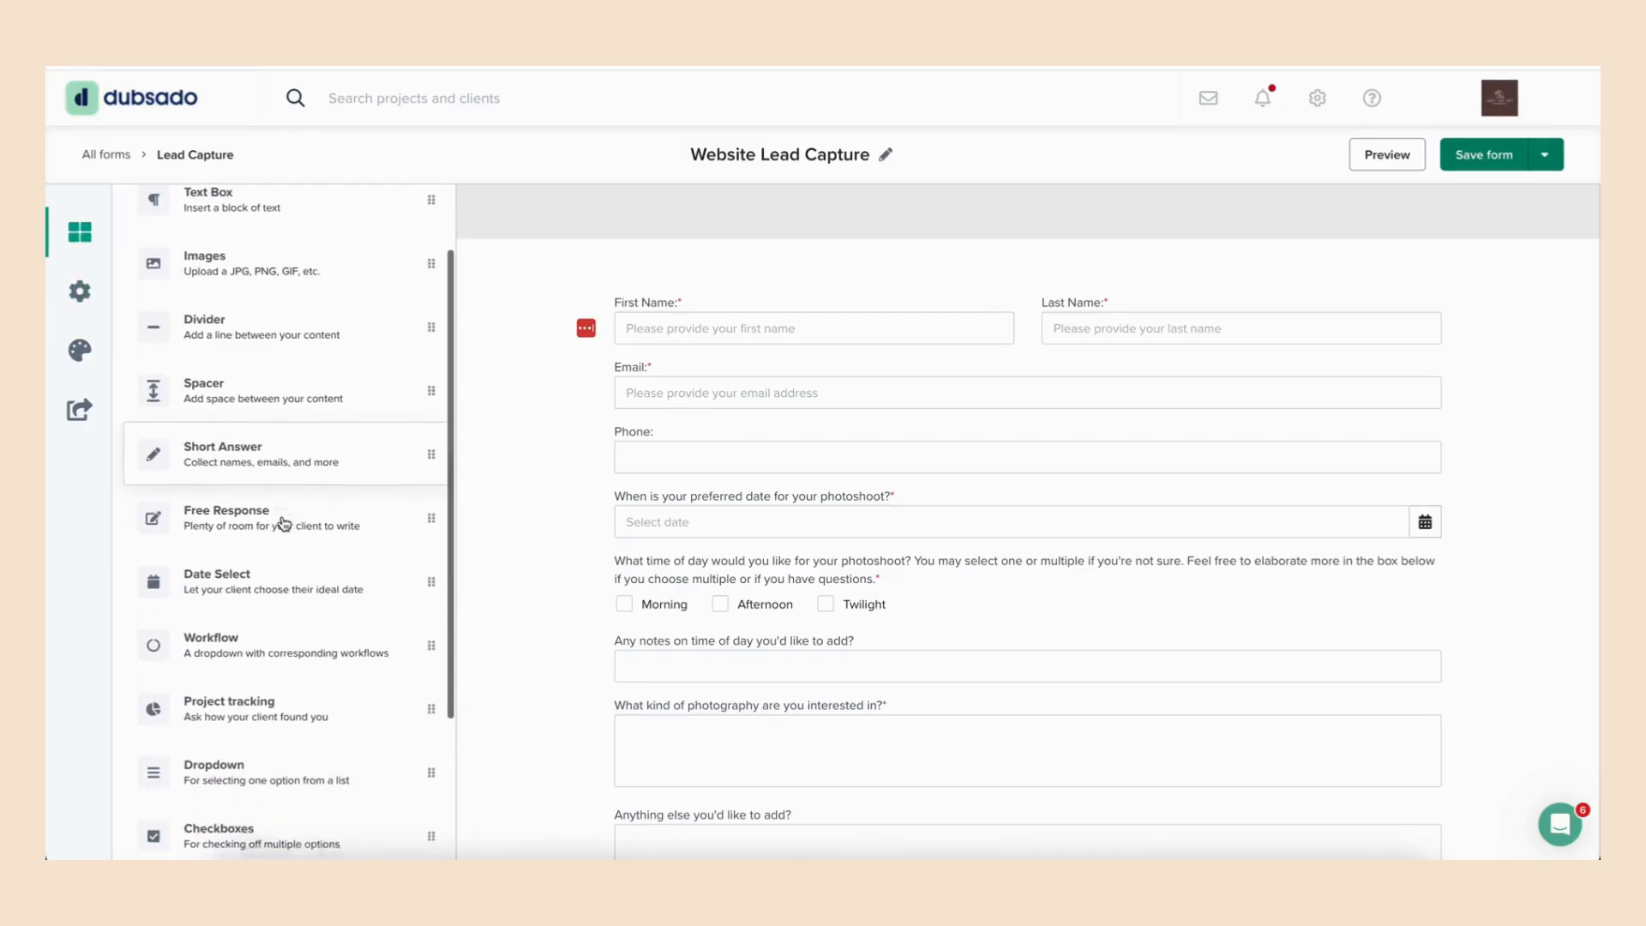
pyautogui.moveTo(254, 540); pyautogui.dragTo(800, 639)
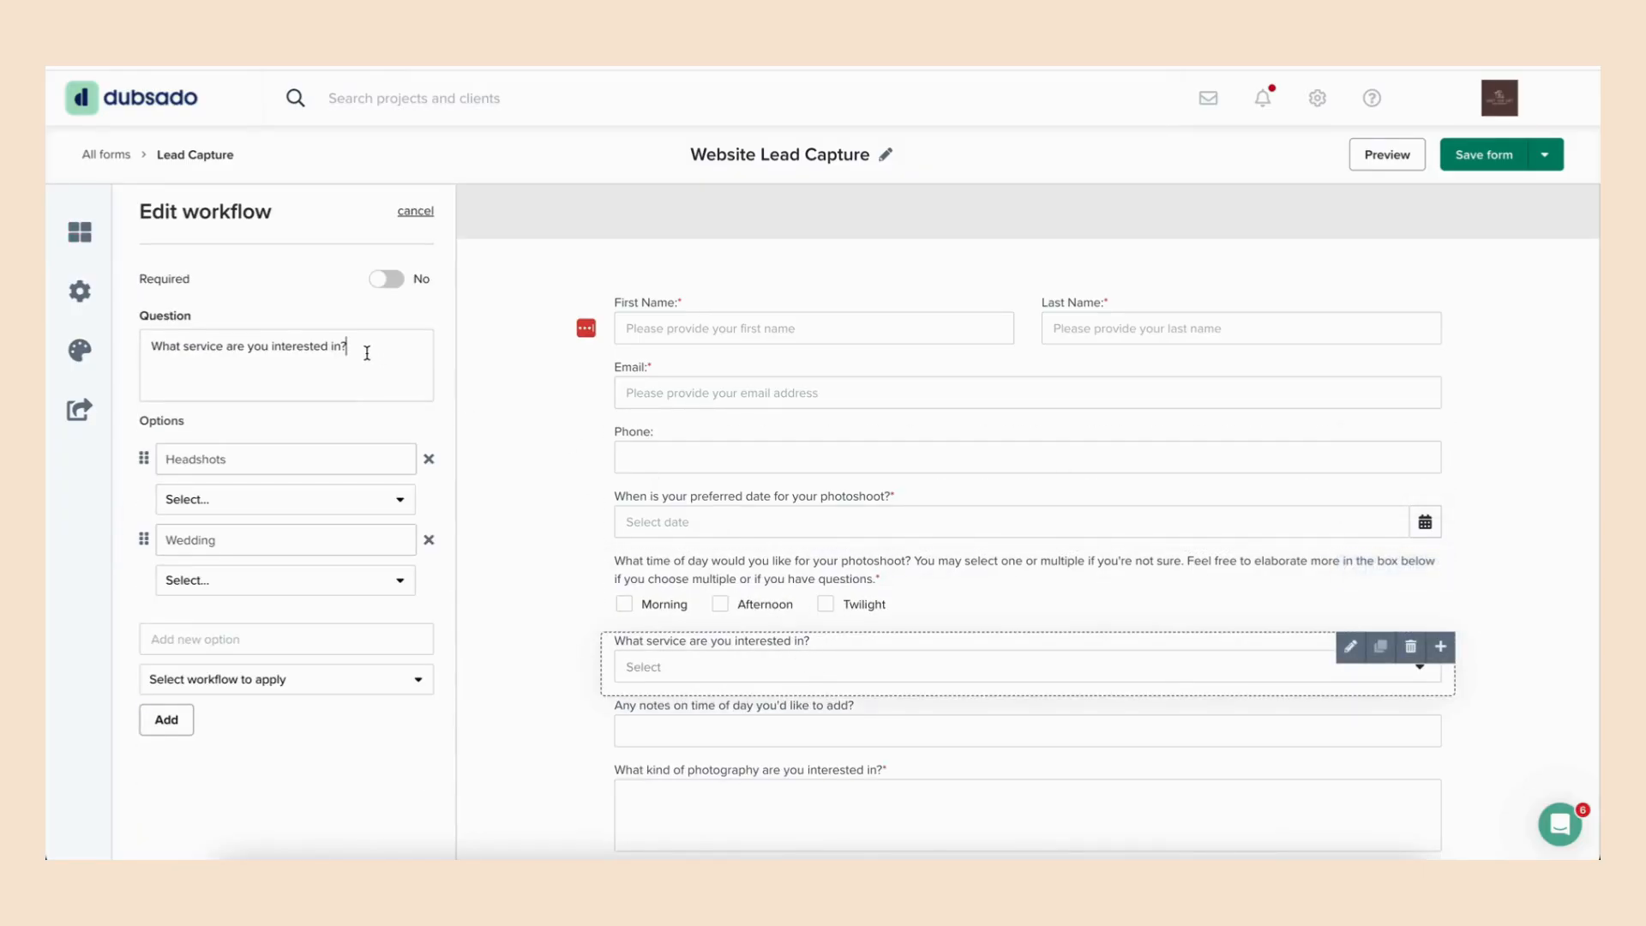
pyautogui.click(382, 285)
# - Assign the Photography Inquiry workflow to the Headshots option and Sample Workflow to the Wedding option
pyautogui.click(302, 505)
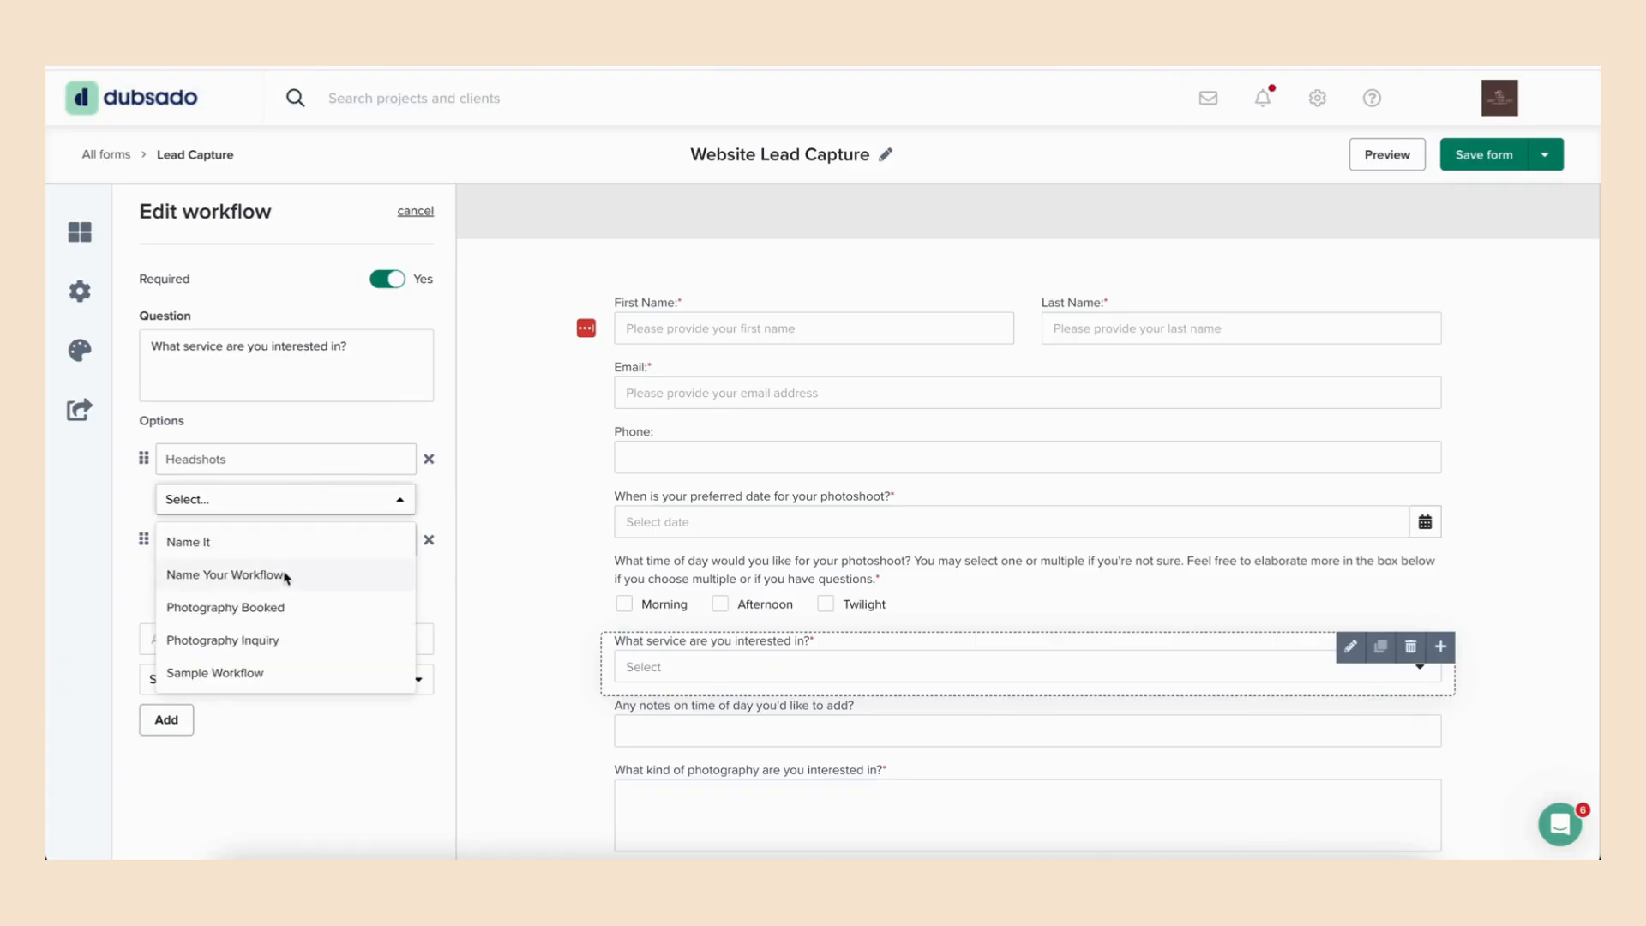
pyautogui.click(301, 640)
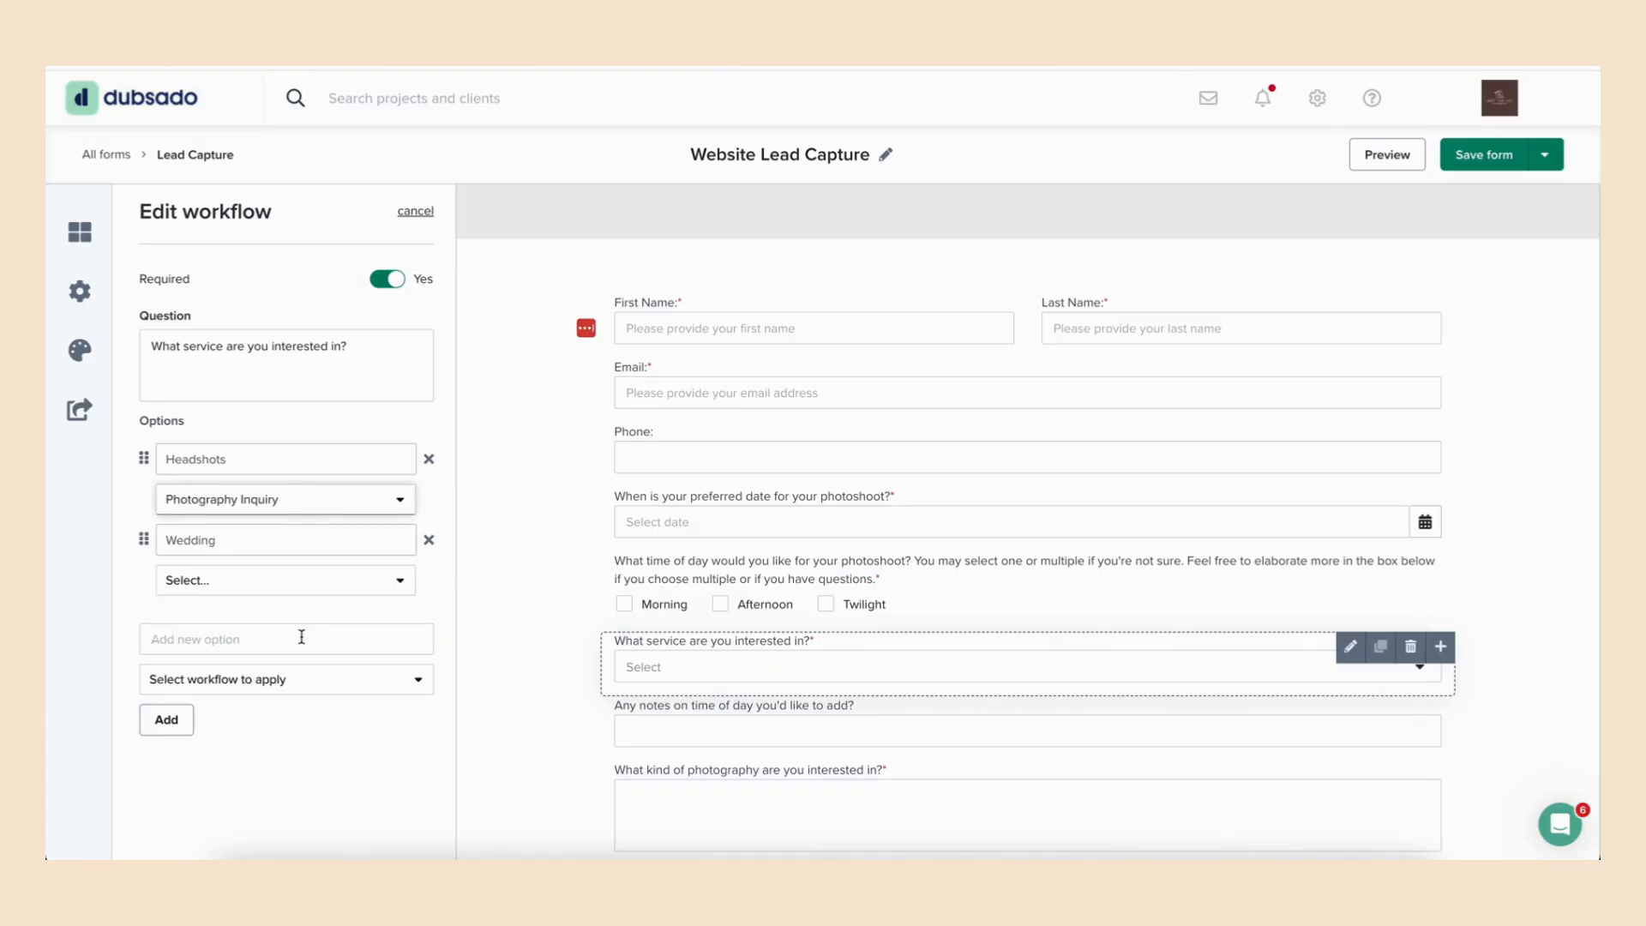
pyautogui.click(295, 589)
pyautogui.click(262, 754)
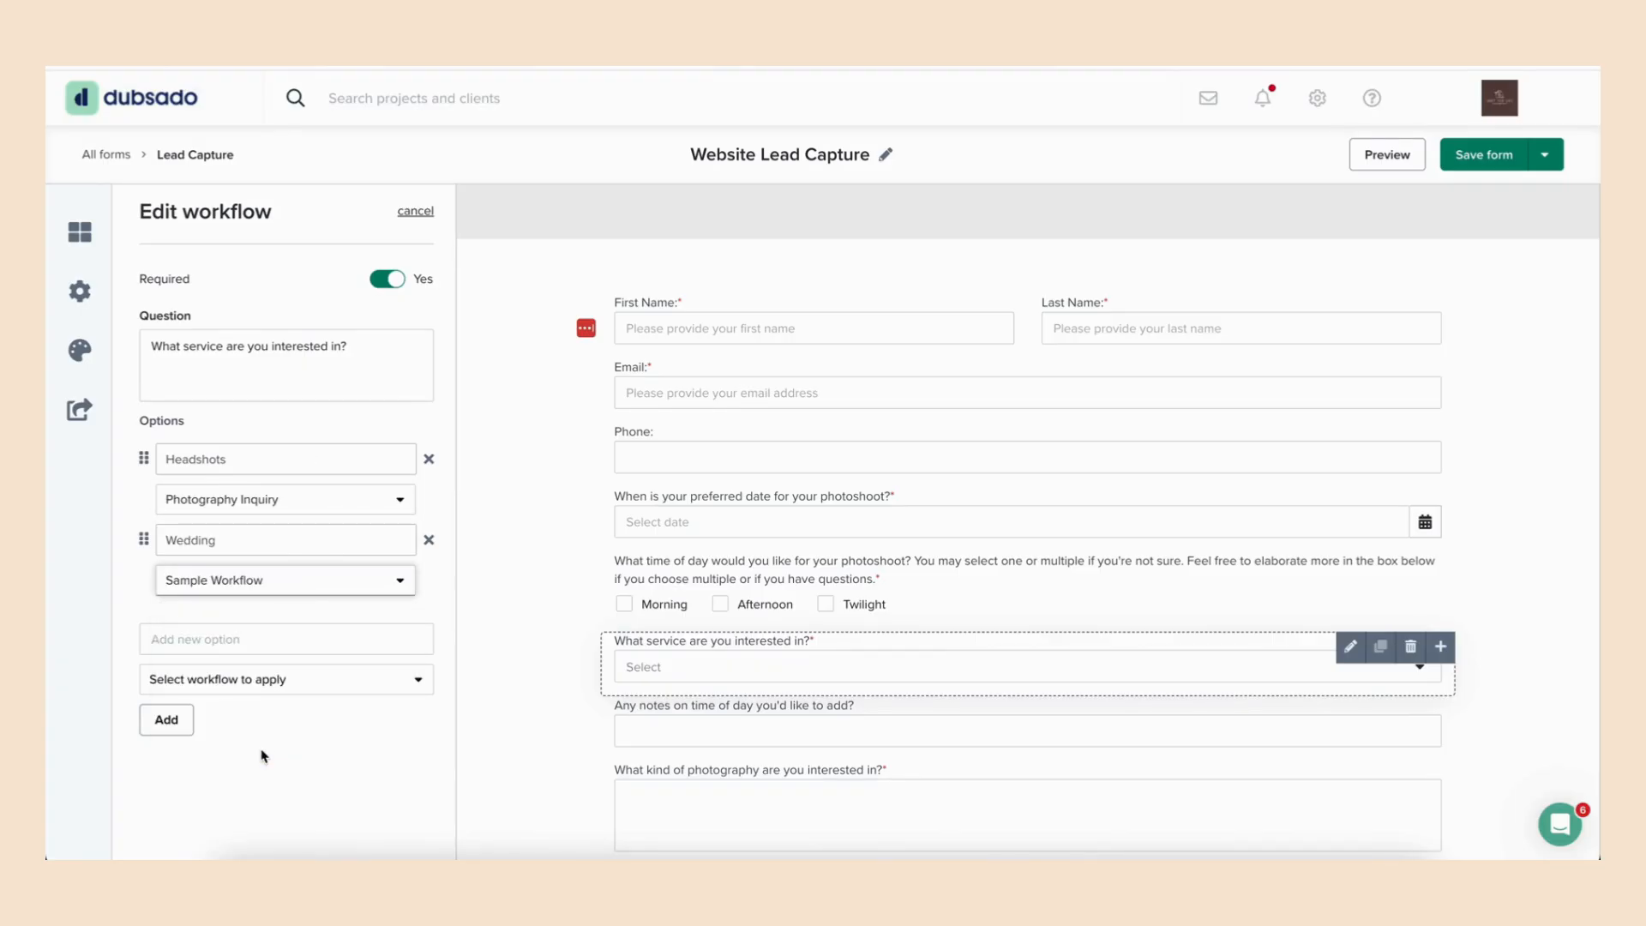
# - Add a third answer named Different Option to the service question and assign Sample Workflow to it
pyautogui.click(254, 640)
pyautogui.write('Di')
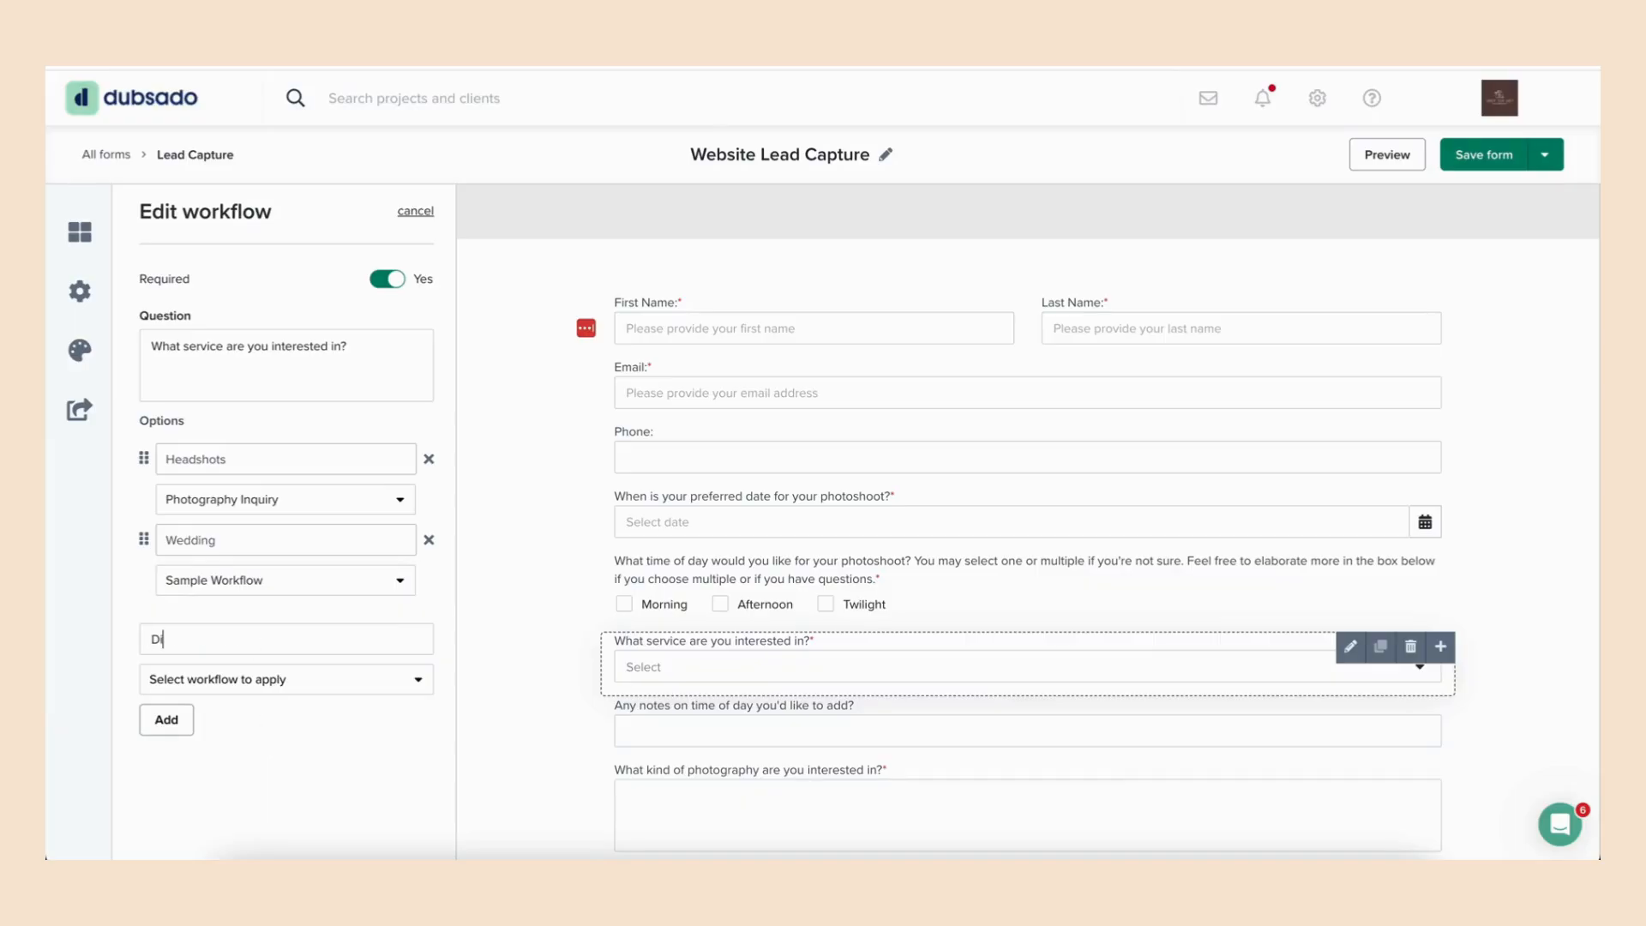
pyautogui.write('fferent Option')
pyautogui.click(268, 685)
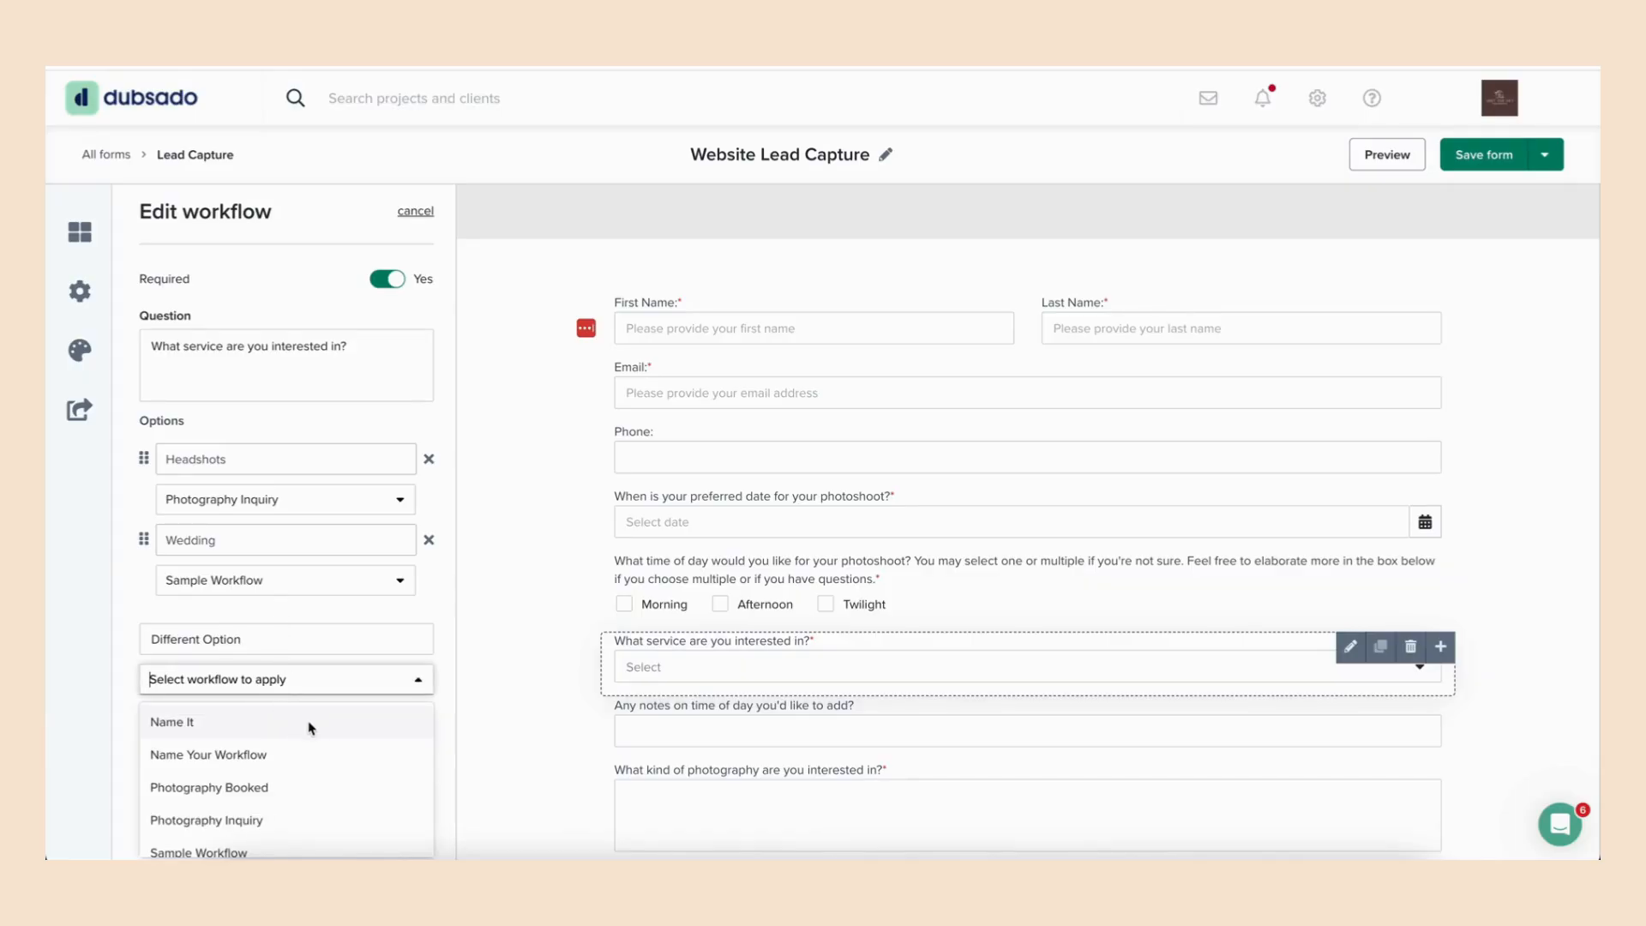
pyautogui.scroll(-1, 310, 728)
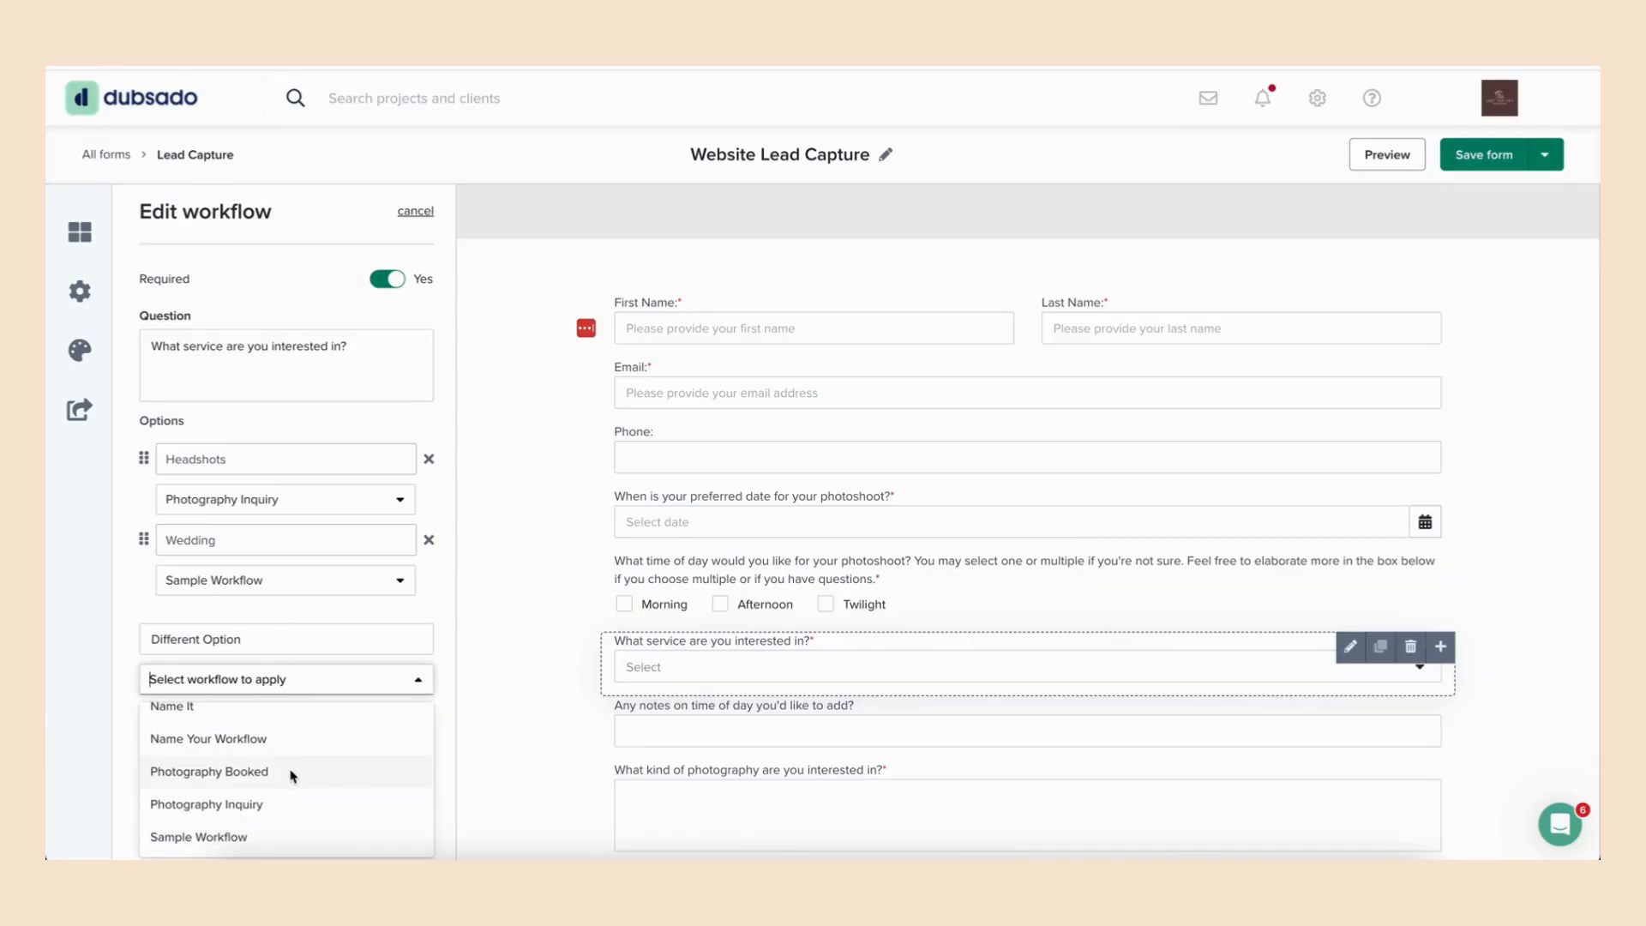
pyautogui.click(261, 835)
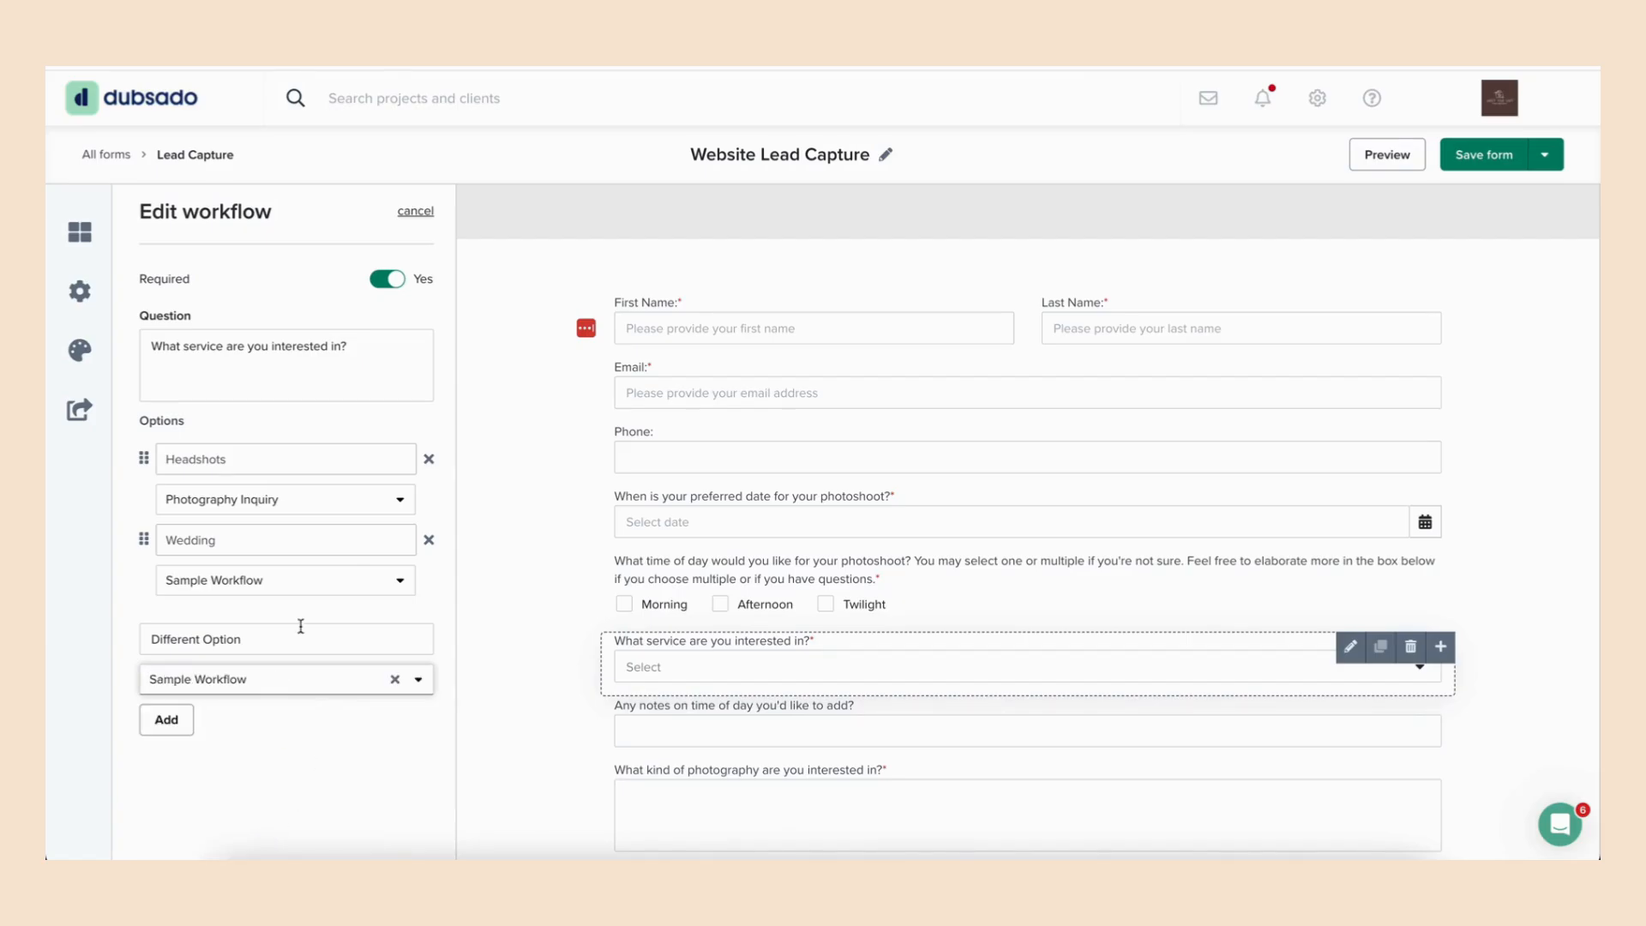
pyautogui.click(167, 731)
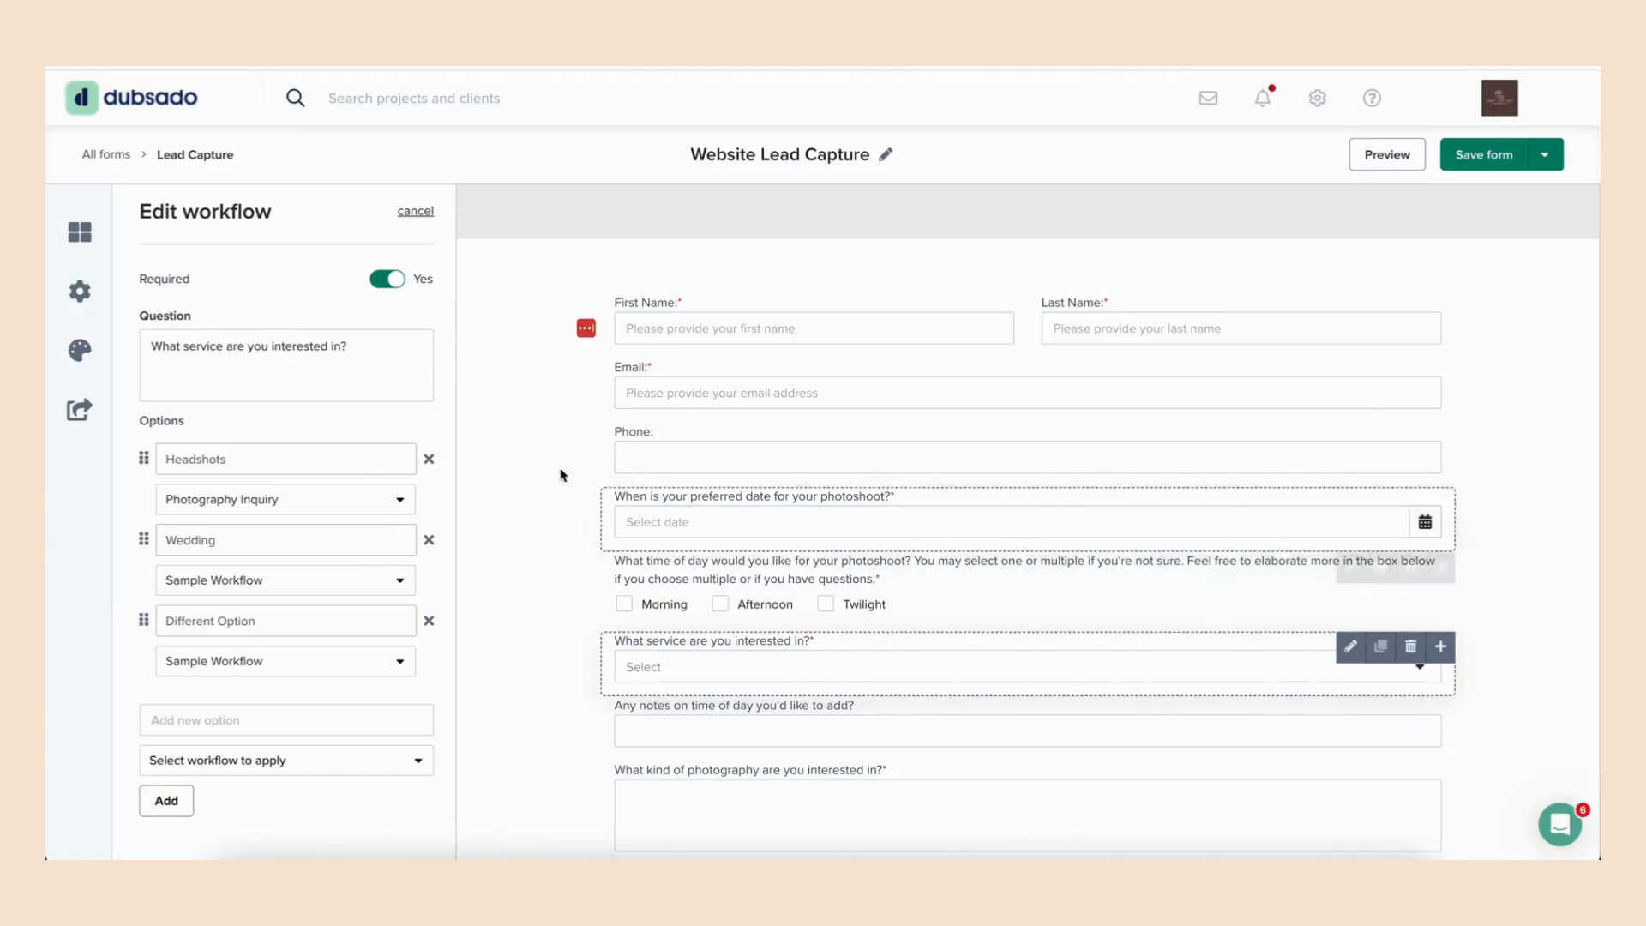
# - Return to the forms list, open the Photoshoot Proposal form and display its form settings
pyautogui.click(114, 156)
pyautogui.click(939, 561)
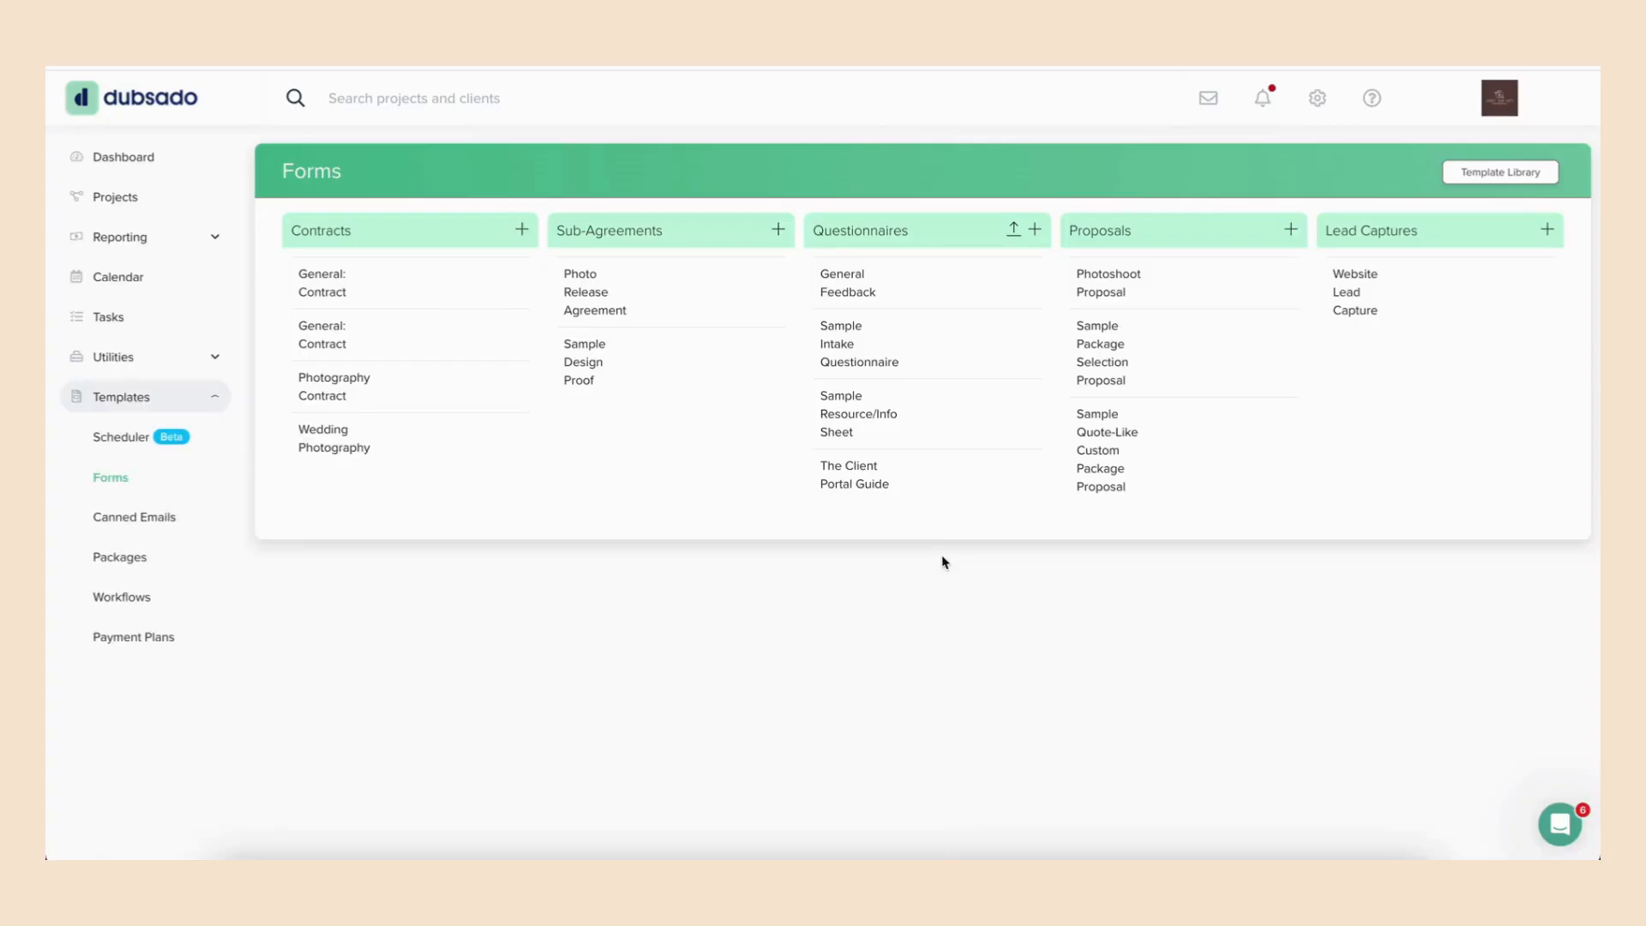
pyautogui.click(1100, 294)
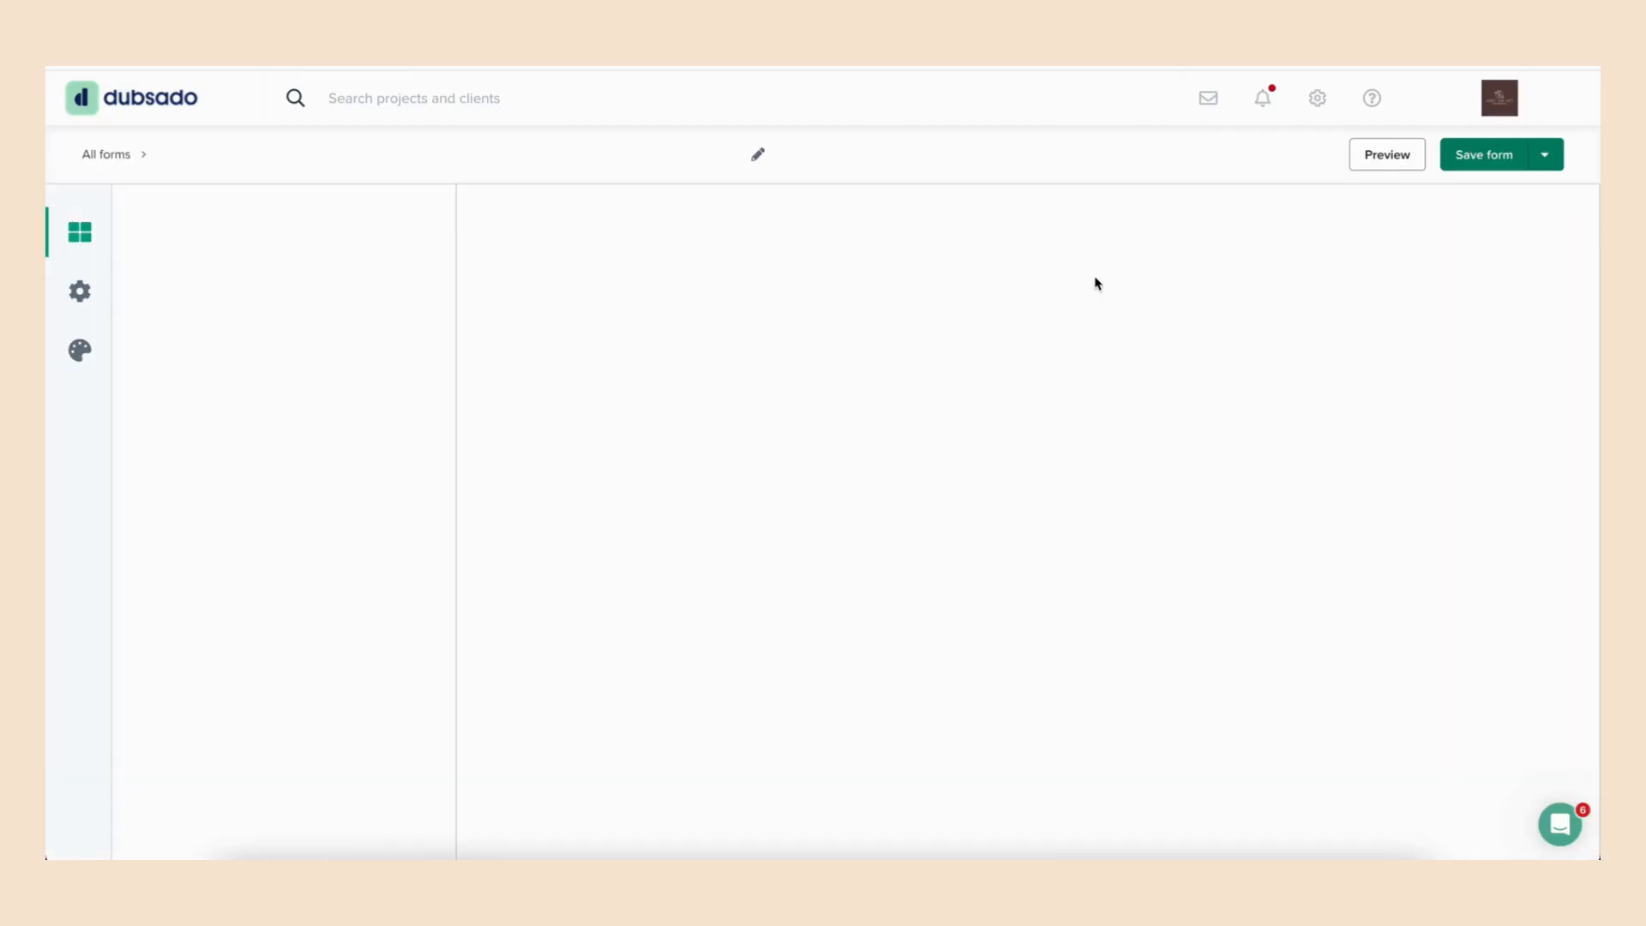
pyautogui.click(80, 292)
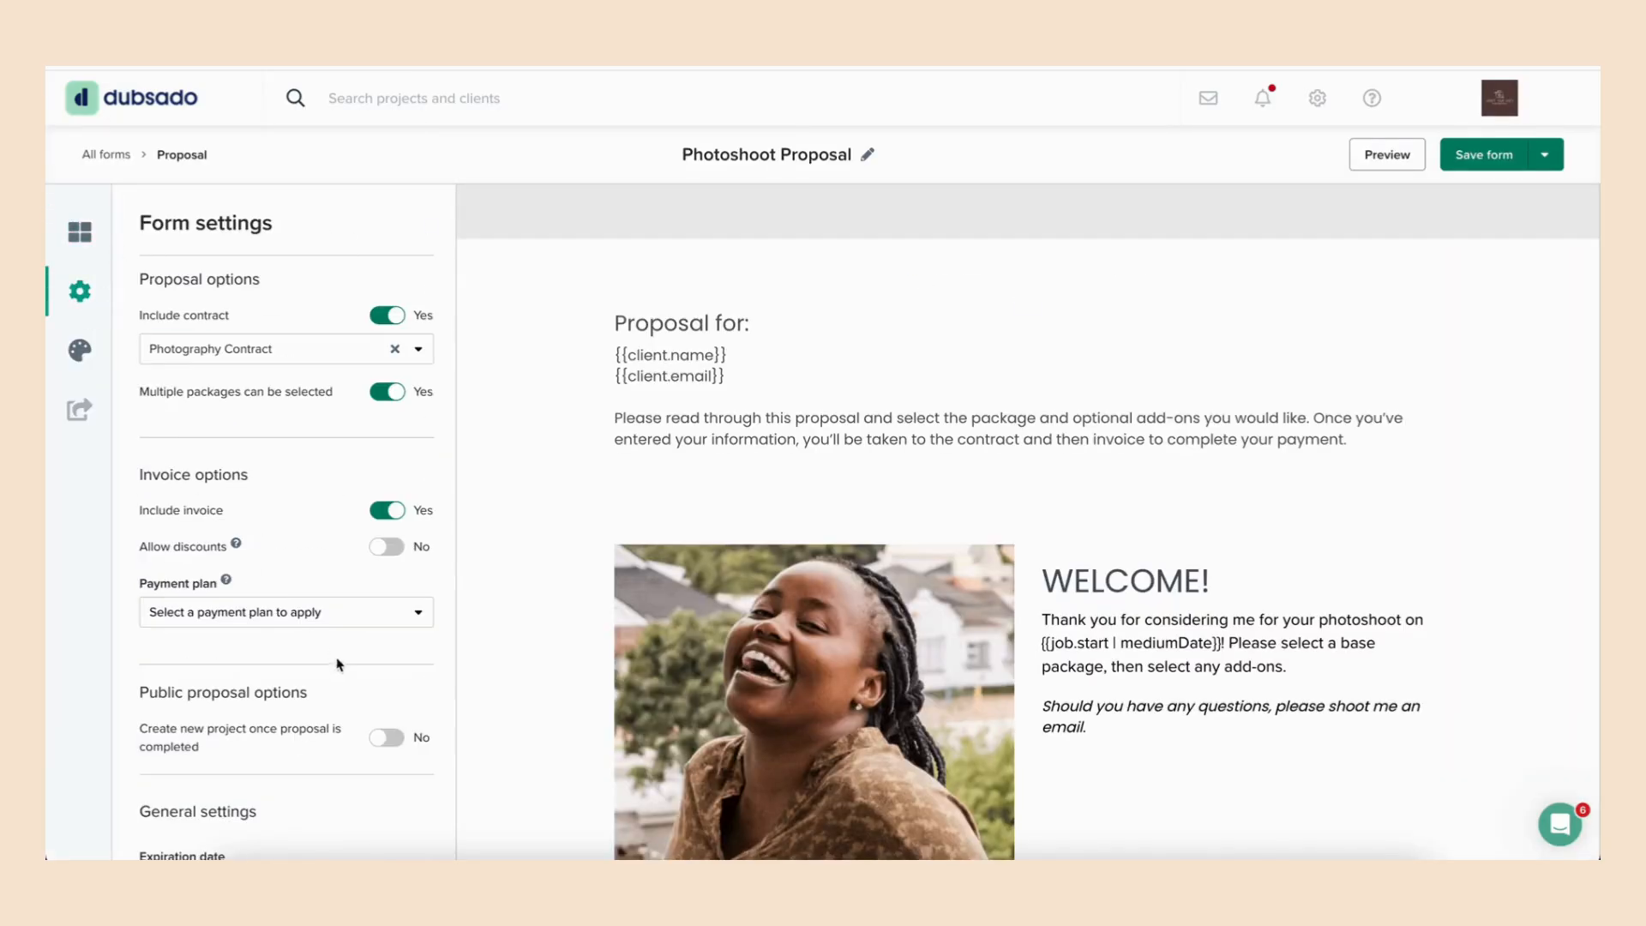
# - Enable creating a new project once the proposal is completed, and set the public proposal's default workflow to Photography Inquiry
pyautogui.scroll(-1, 371, 715)
pyautogui.scroll(-1, 372, 716)
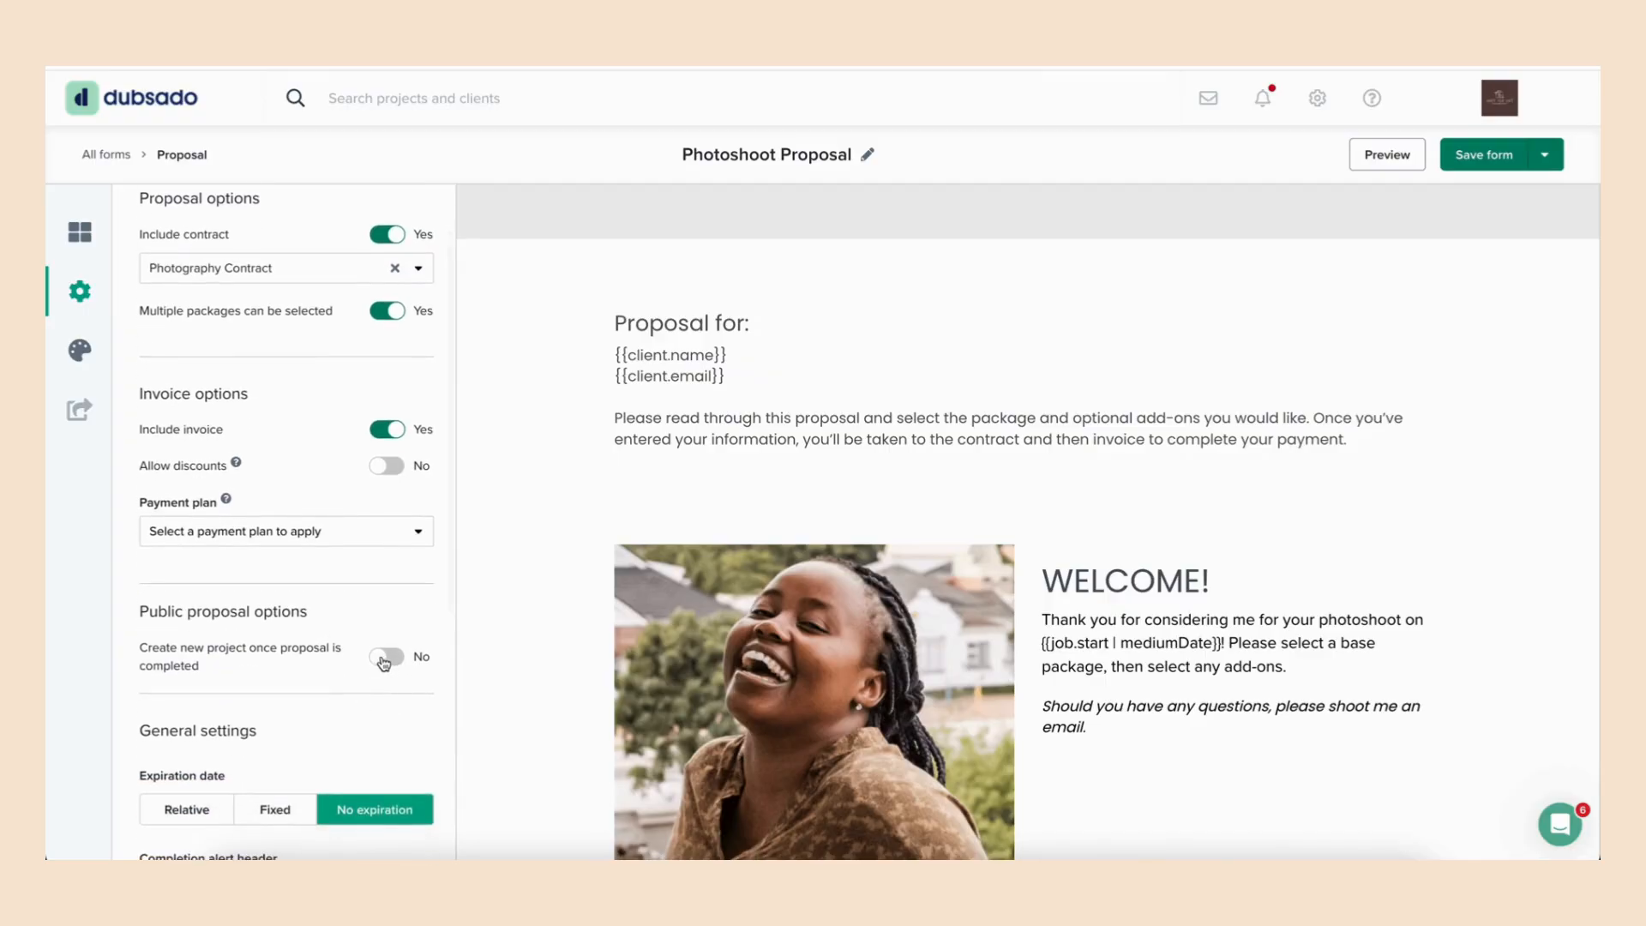
pyautogui.click(383, 658)
pyautogui.scroll(-3, 390, 669)
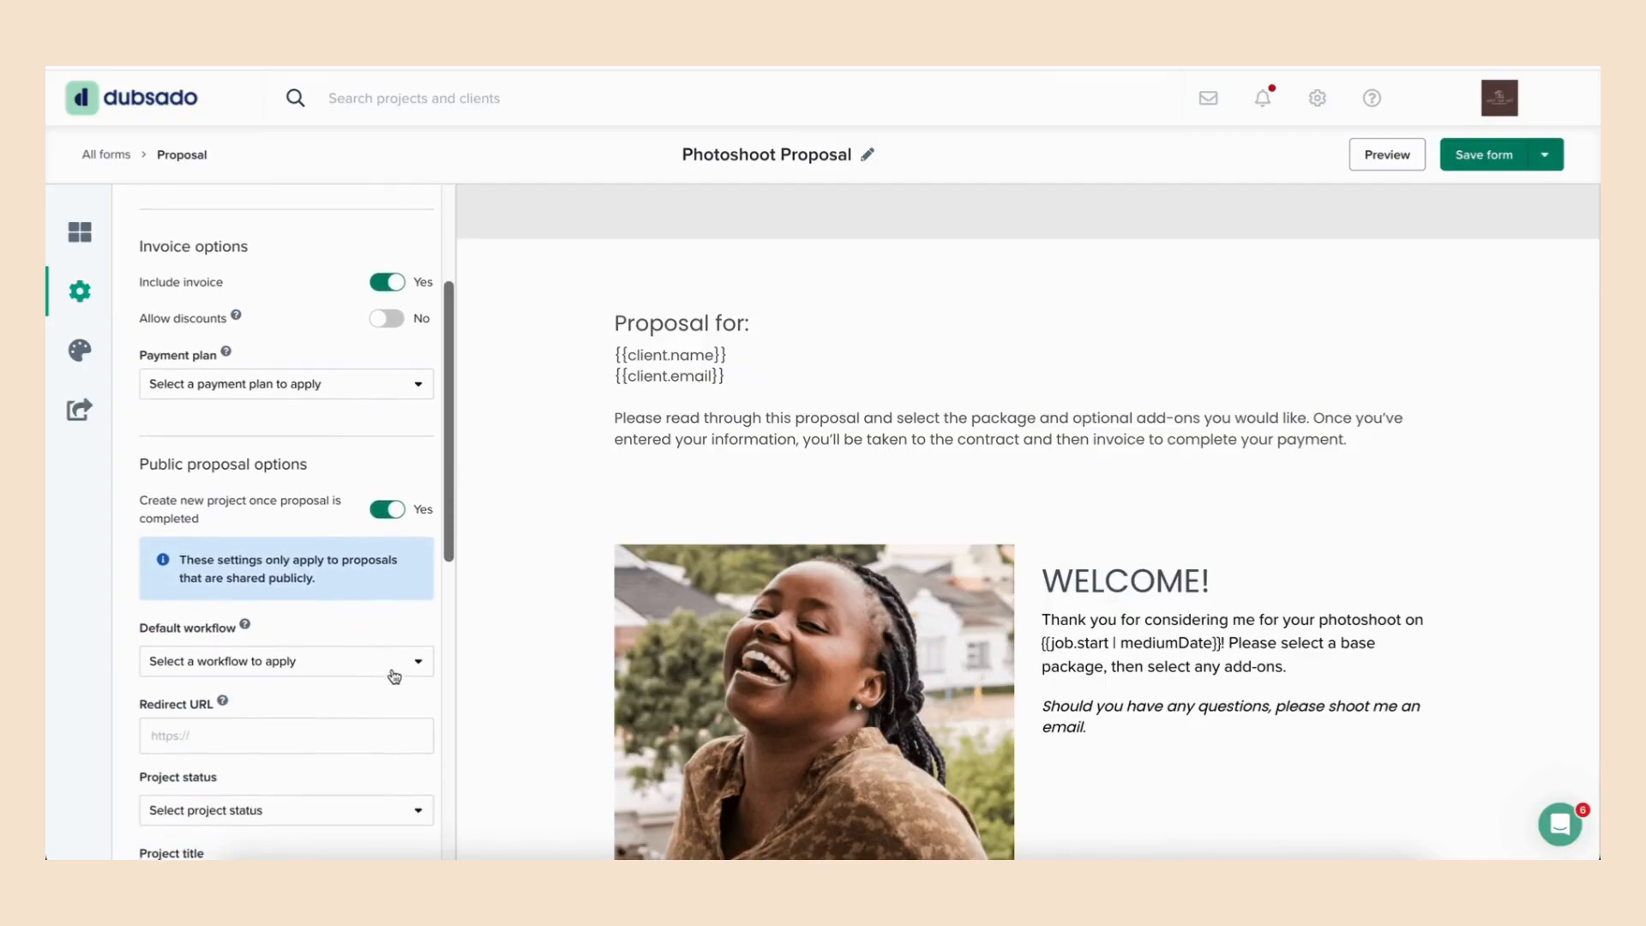
pyautogui.click(410, 658)
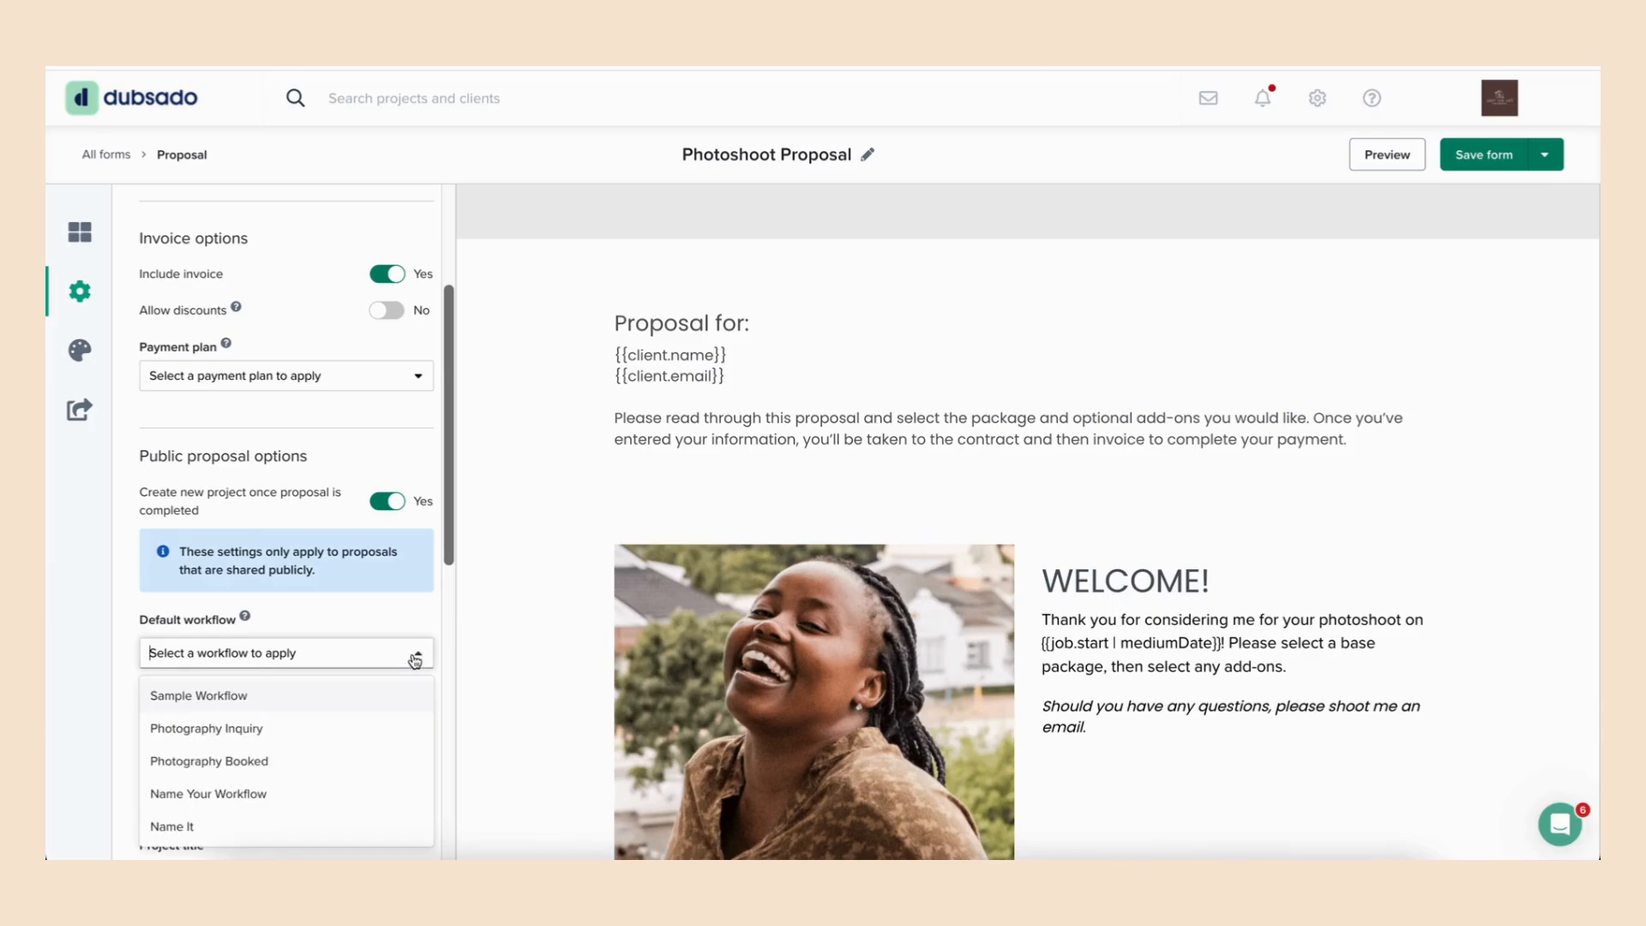
pyautogui.click(257, 735)
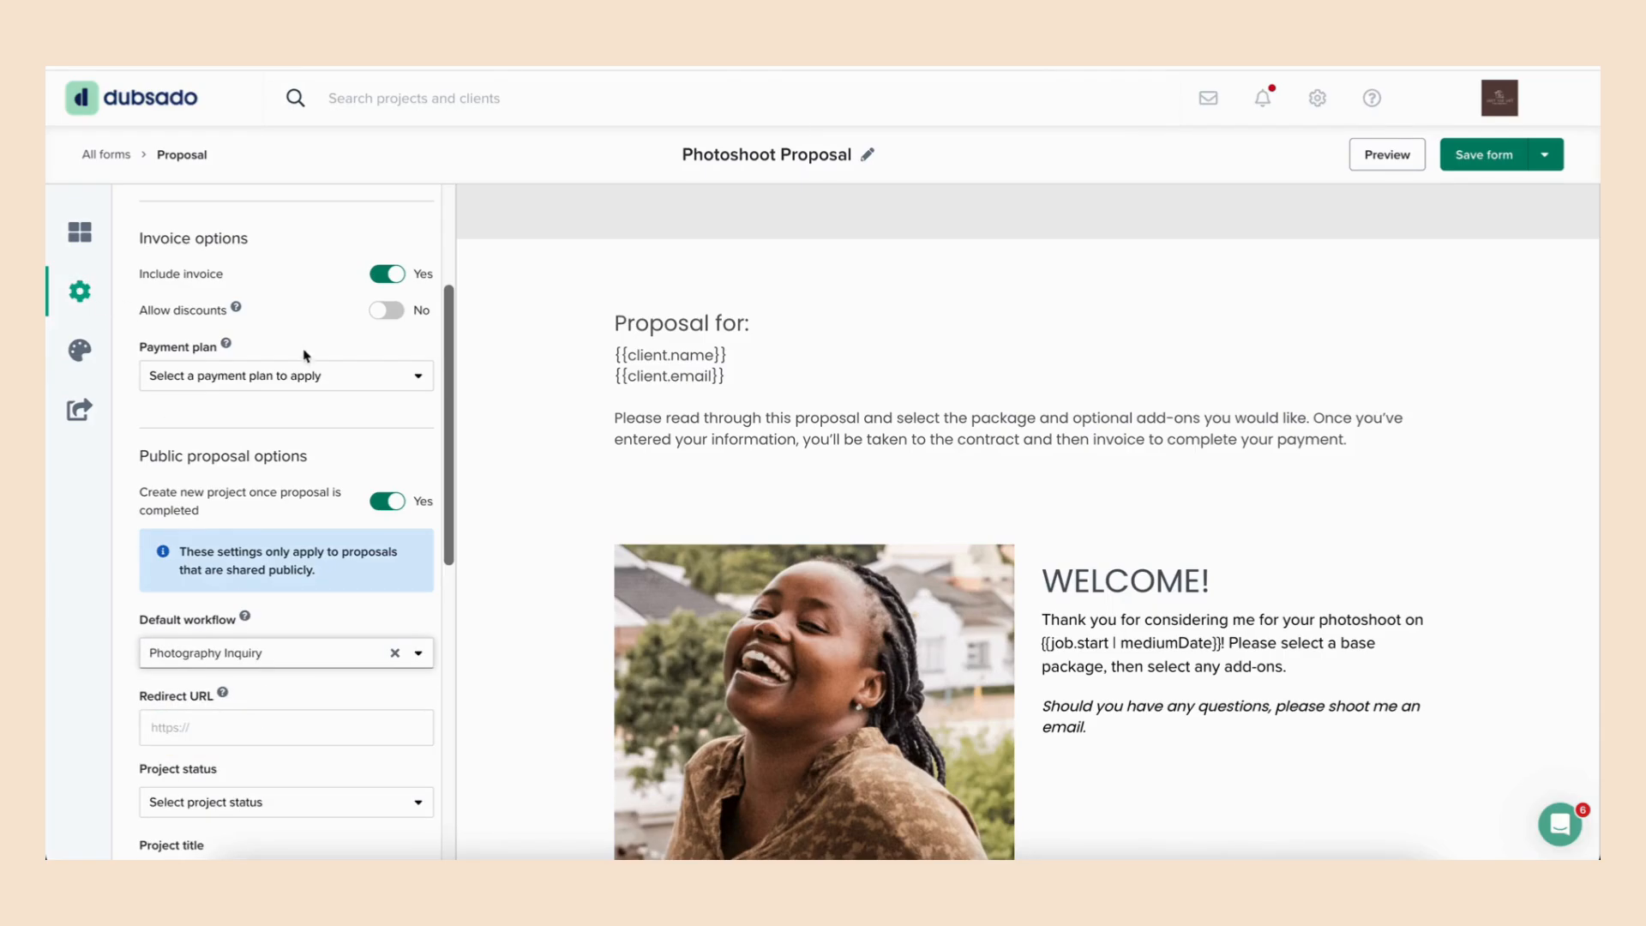